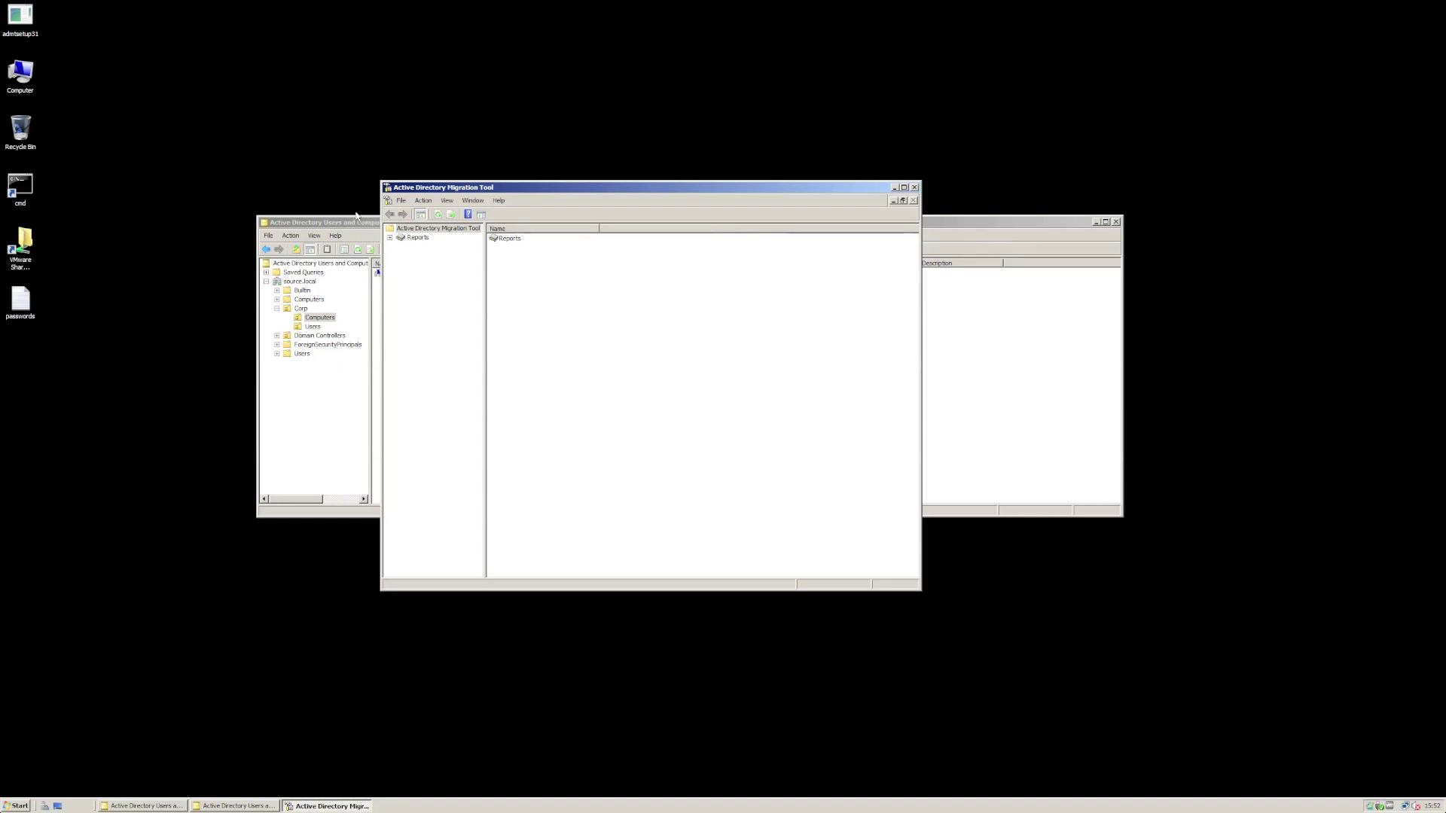
Step: Start the Computer Migration Wizard, migrating from source.local to target.local
right_click(420, 229)
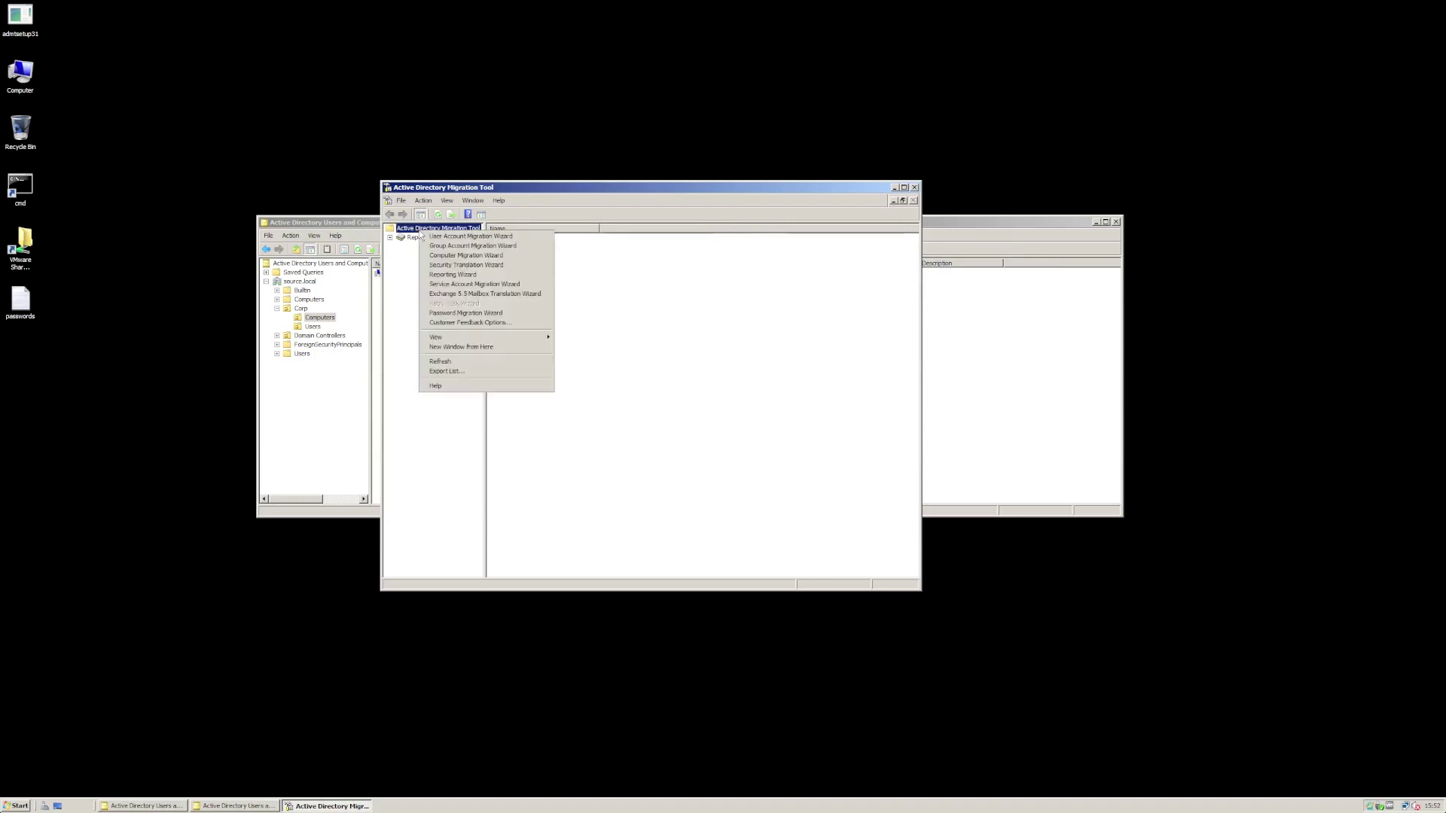
left_click(453, 256)
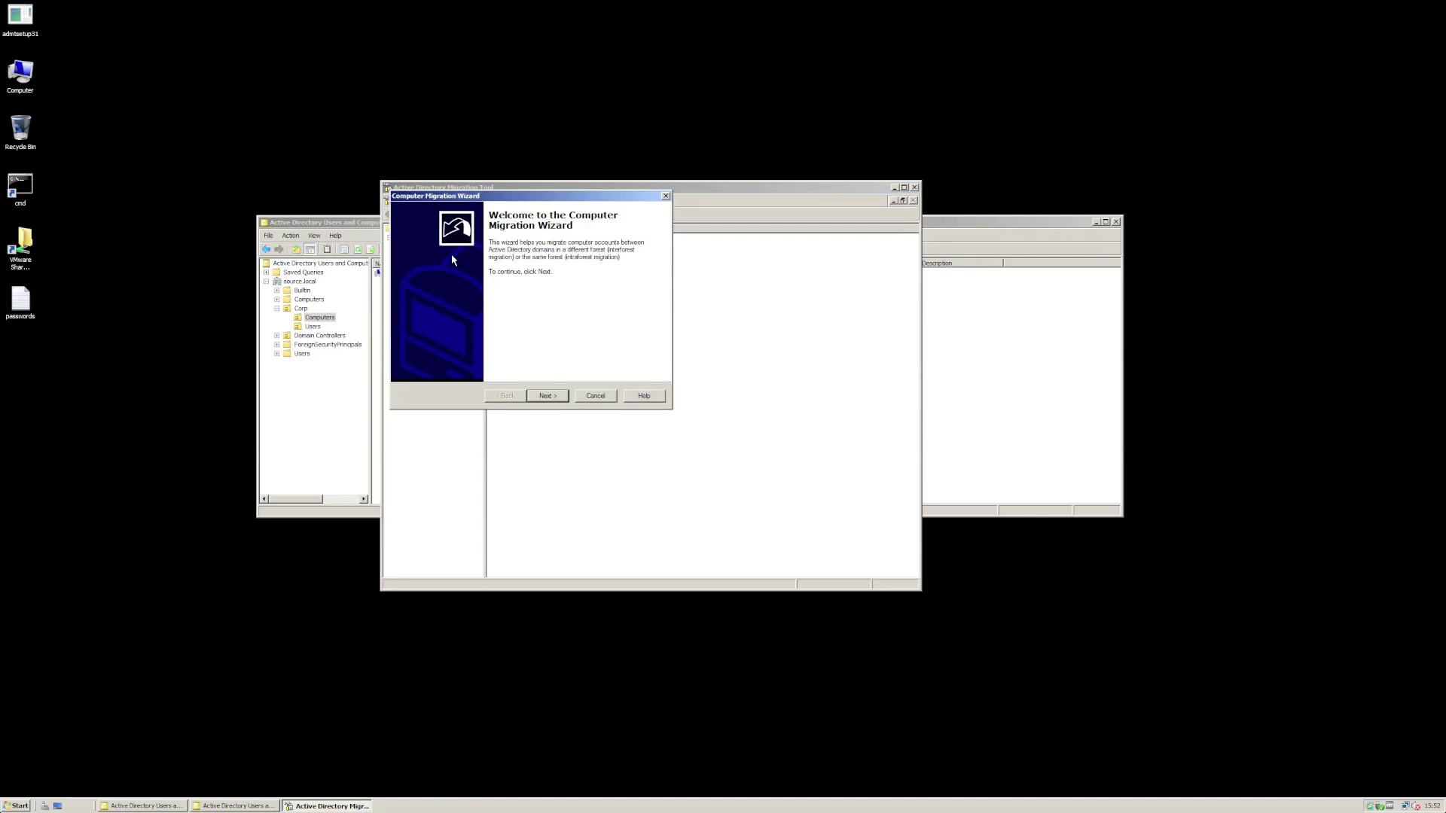
left_click(549, 397)
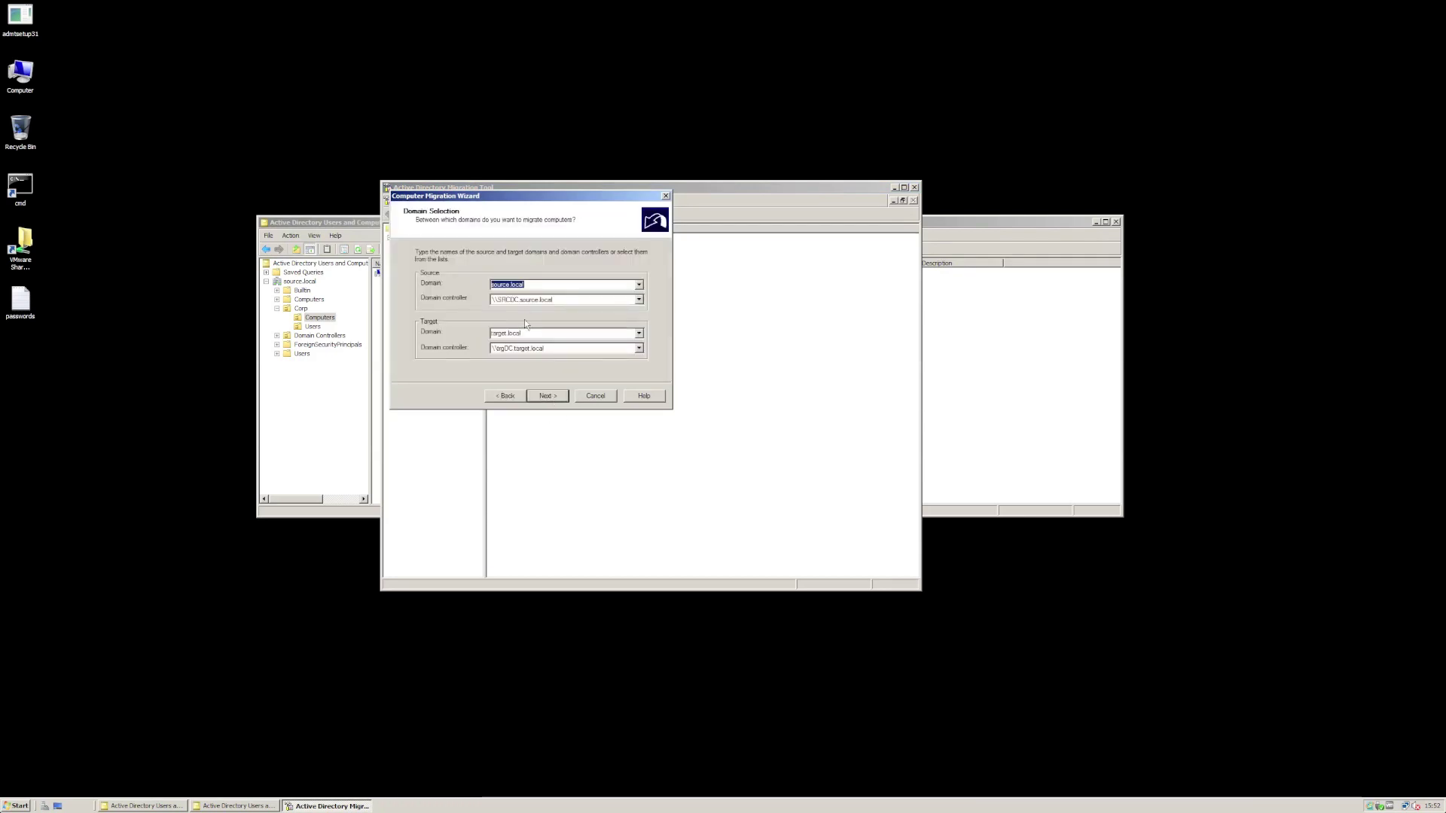
left_click(542, 401)
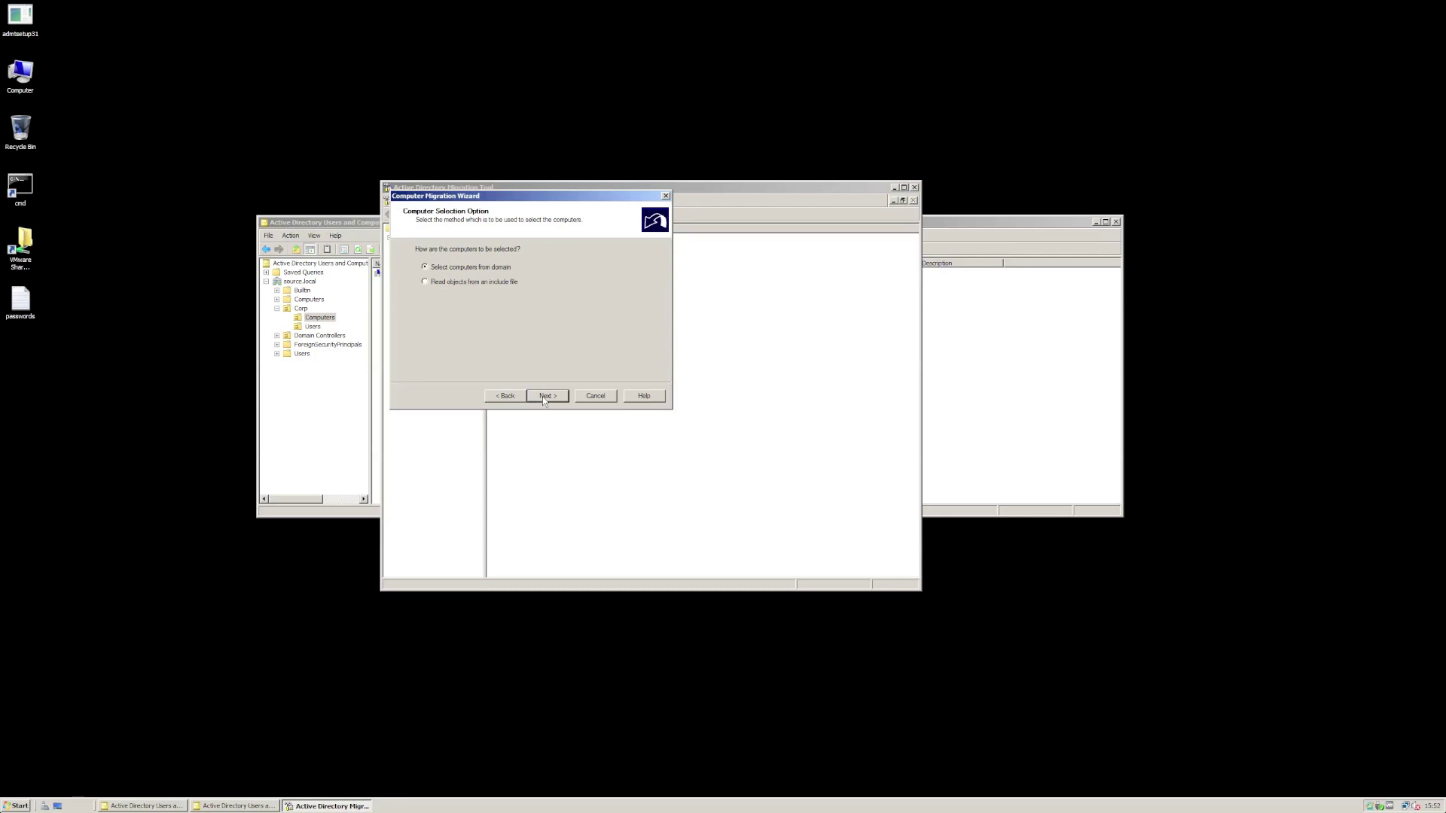
Step: Select Comp001 from the domain as the computer to migrate
left_click(542, 396)
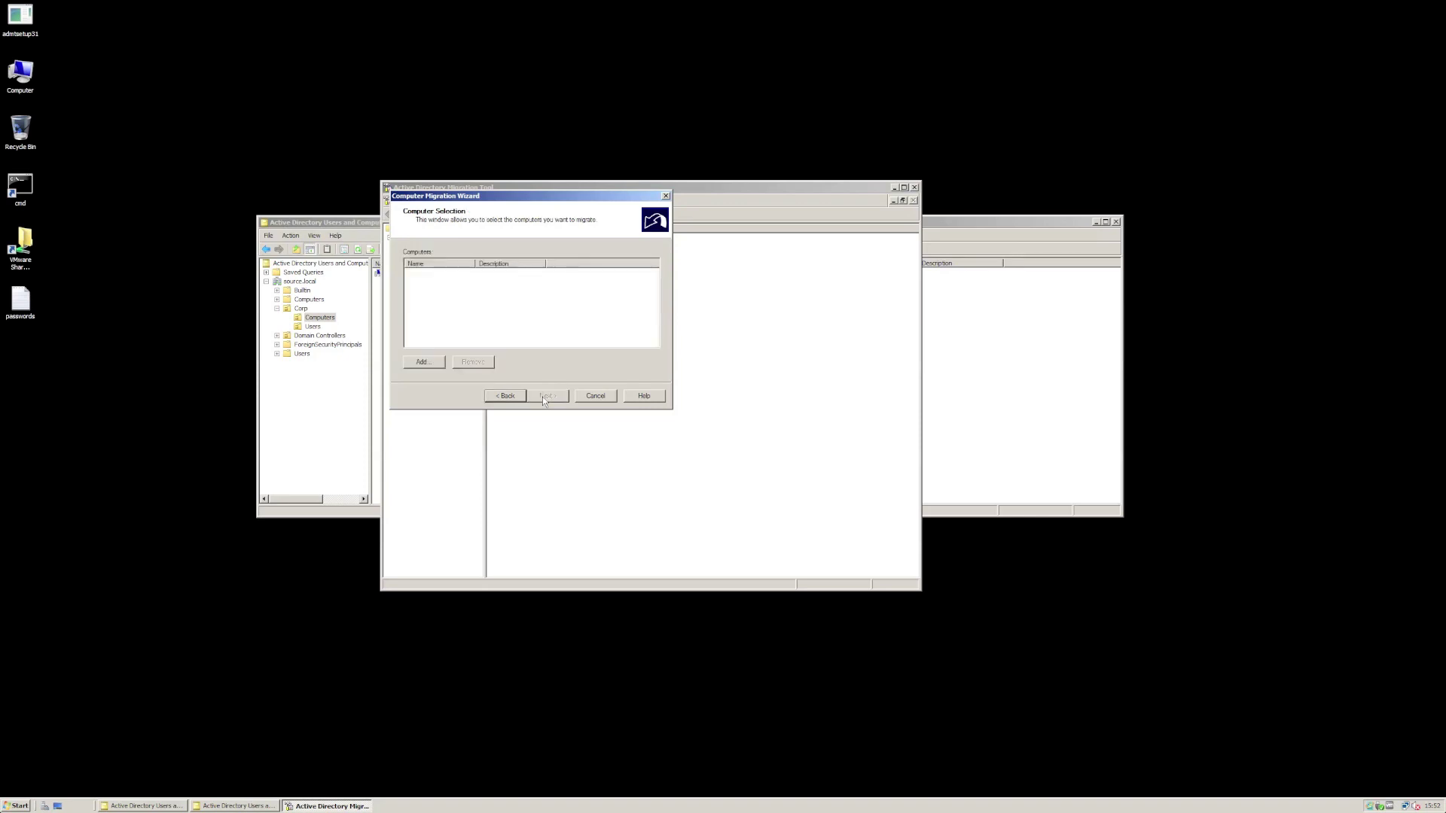
left_click(423, 362)
type("comp001")
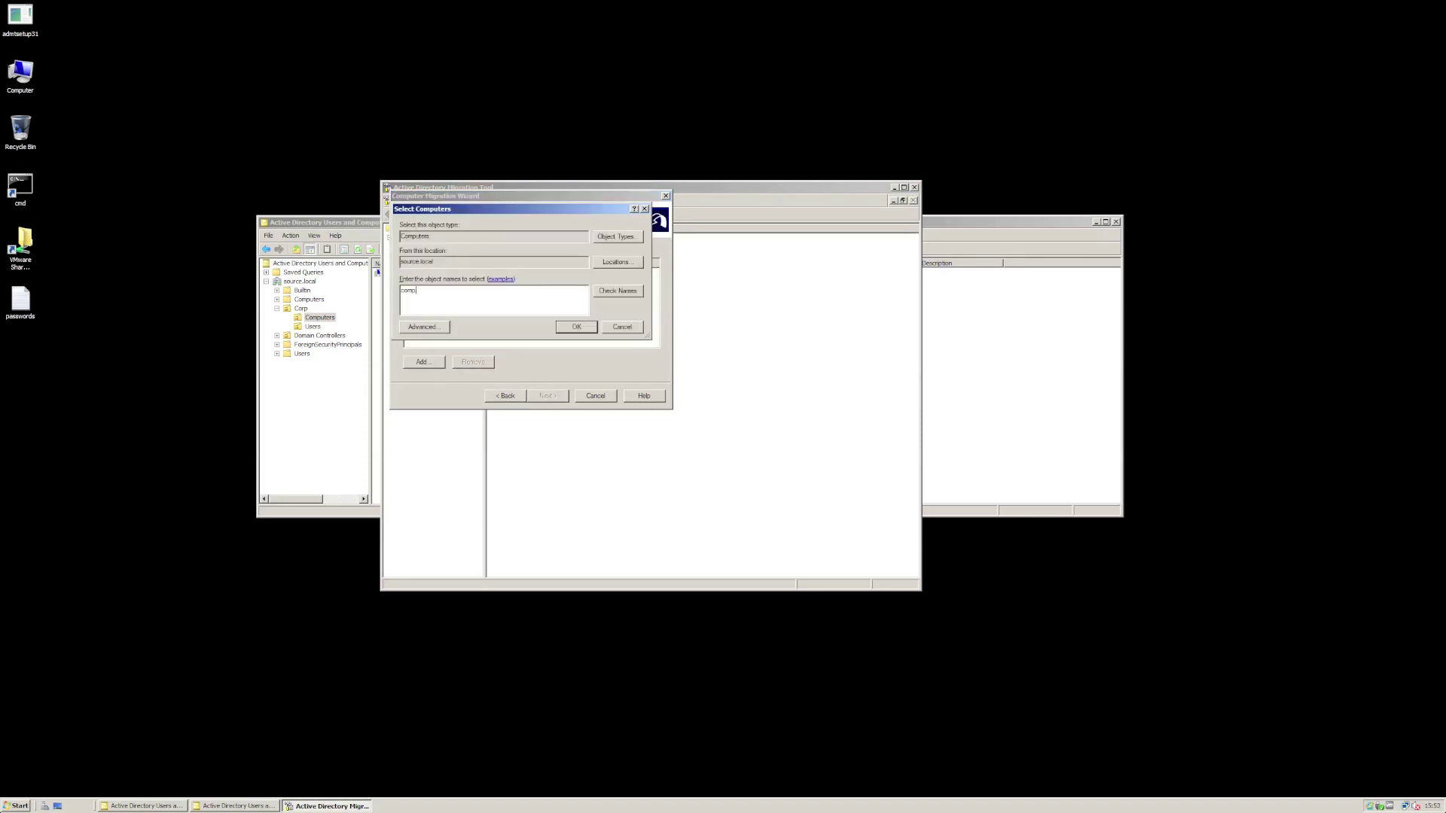
left_click(617, 291)
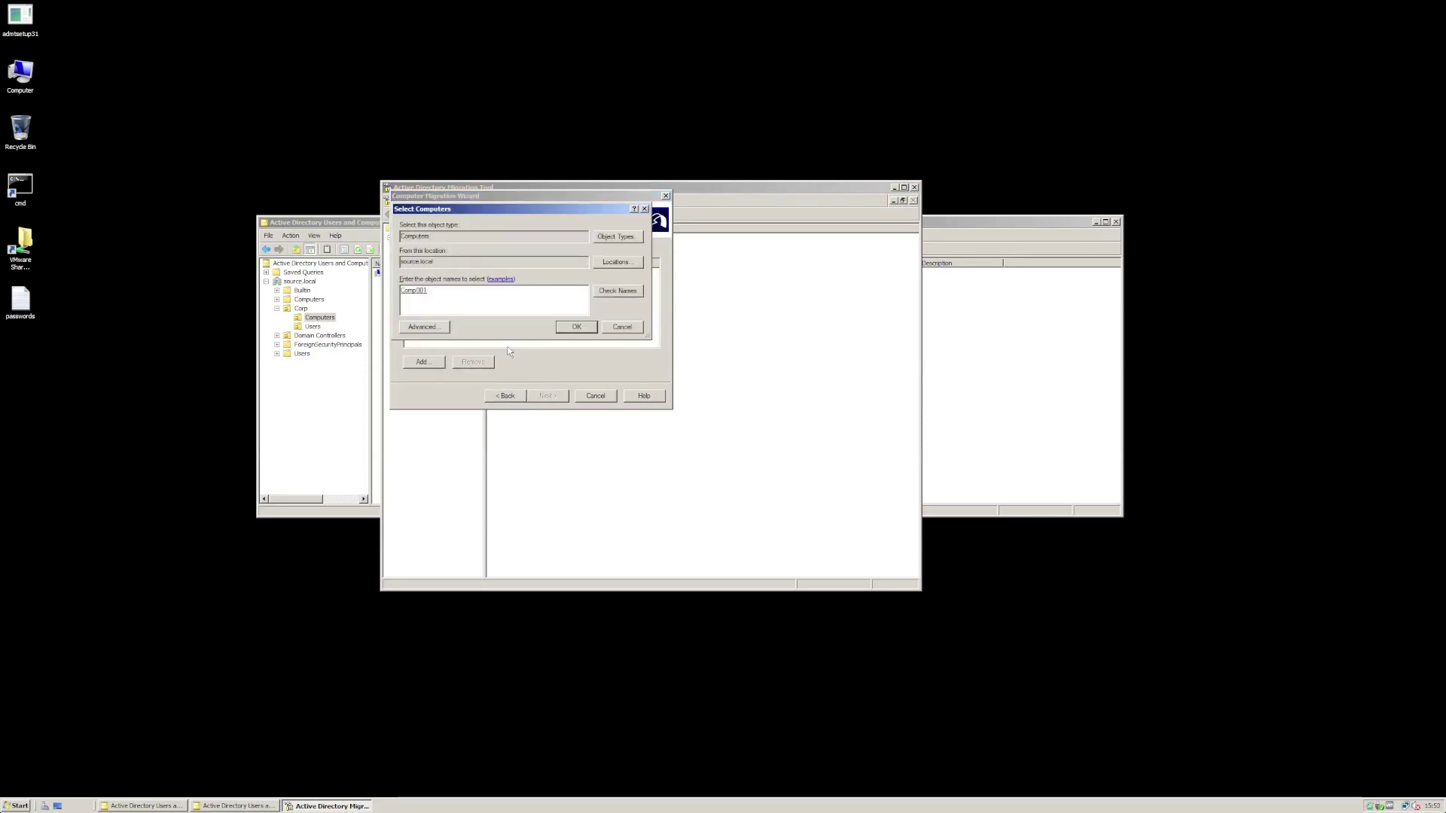
left_click(564, 330)
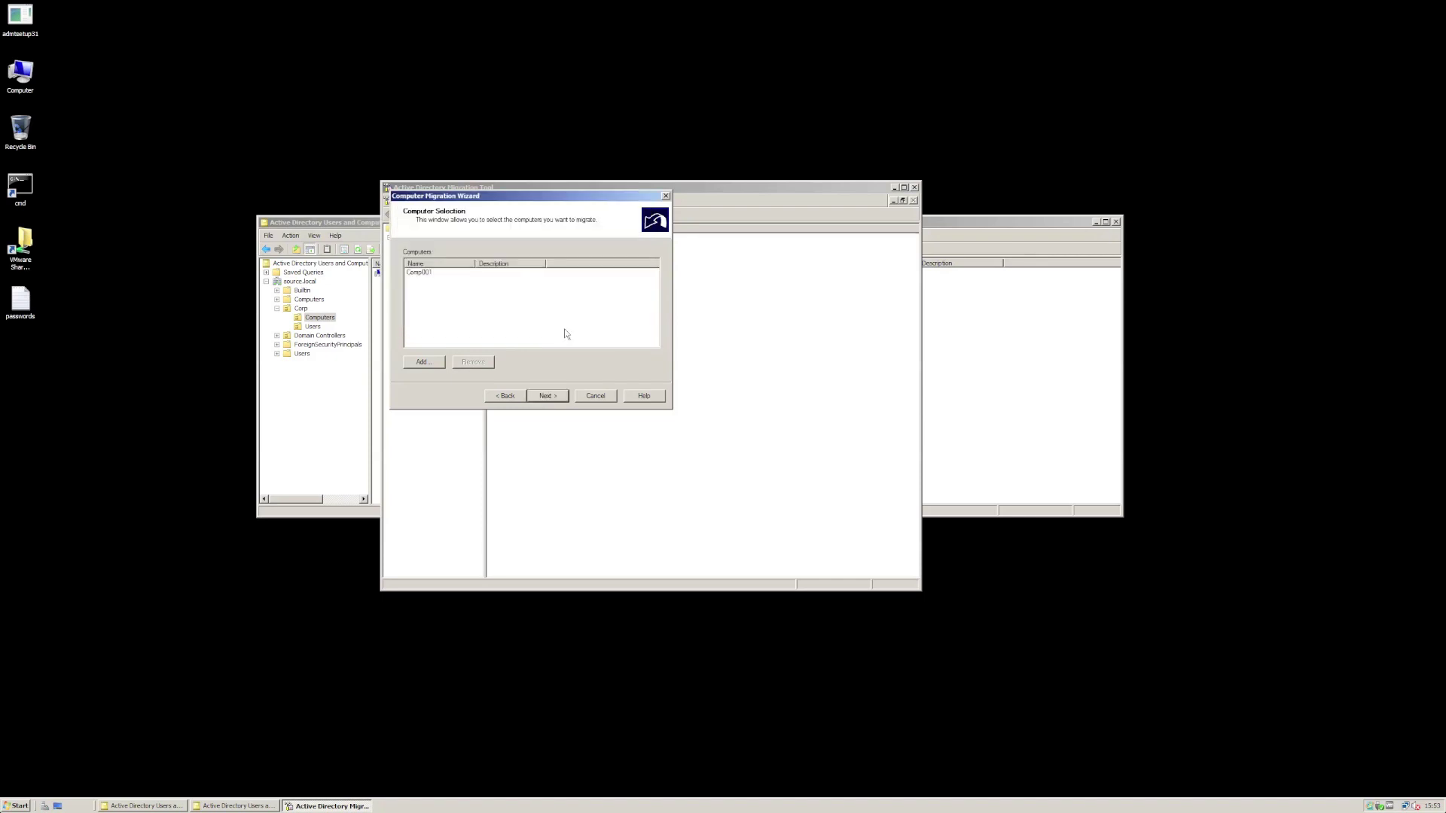
left_click(546, 396)
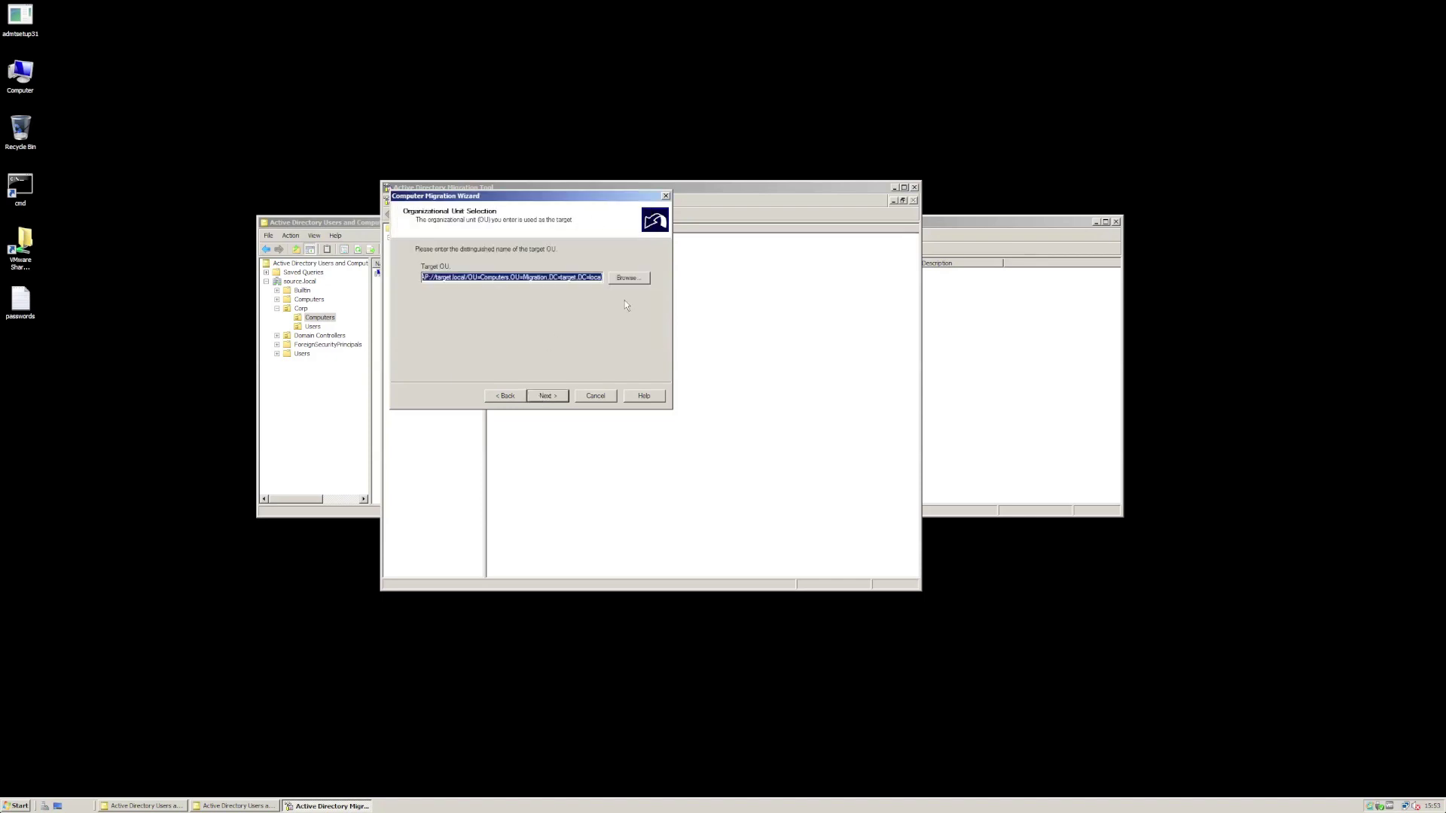
Step: Set the target OU to the Computers container under Migration in target.local
left_click(626, 280)
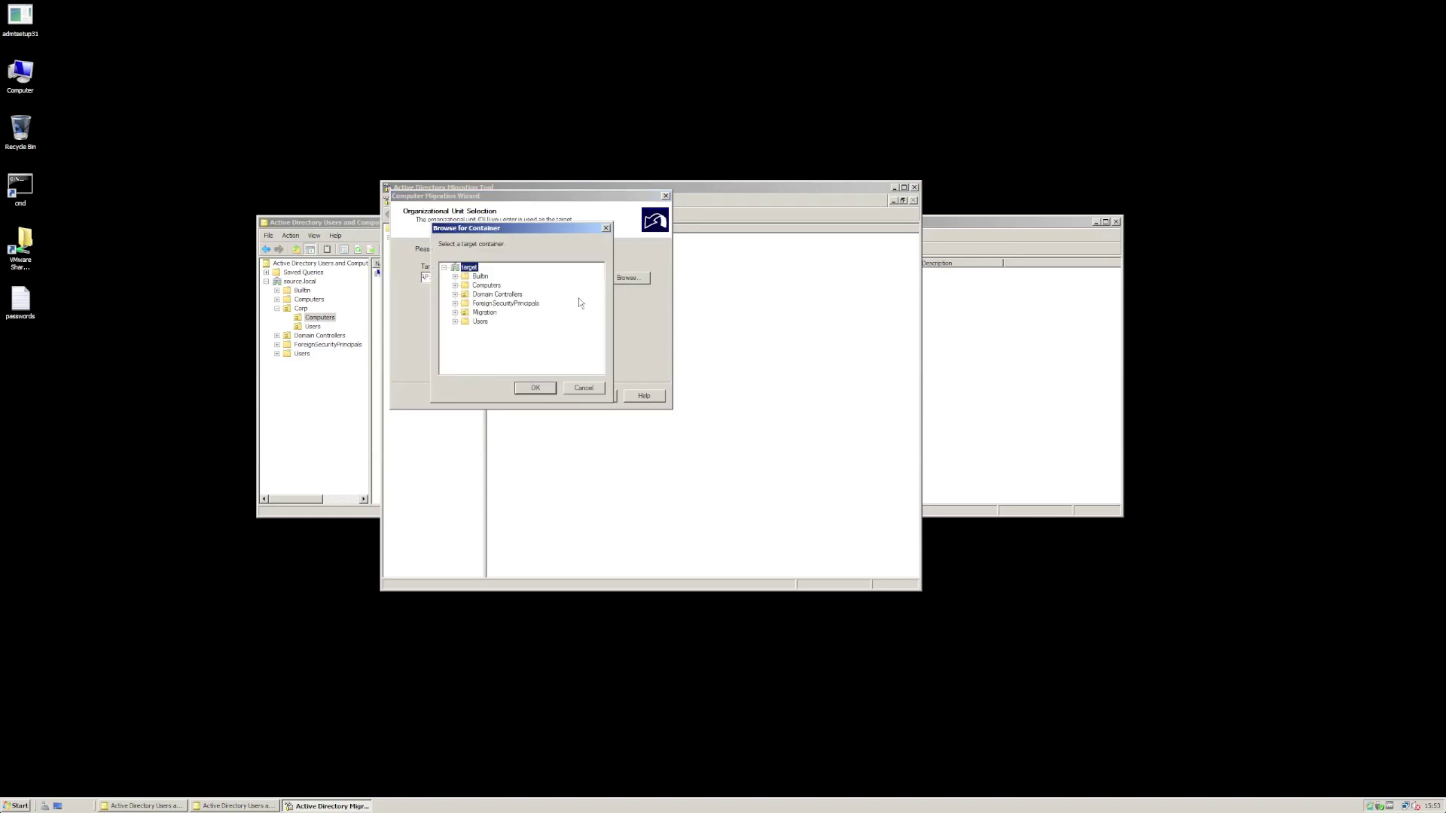
double_click(486, 313)
left_click(497, 322)
left_click(535, 390)
left_click(538, 396)
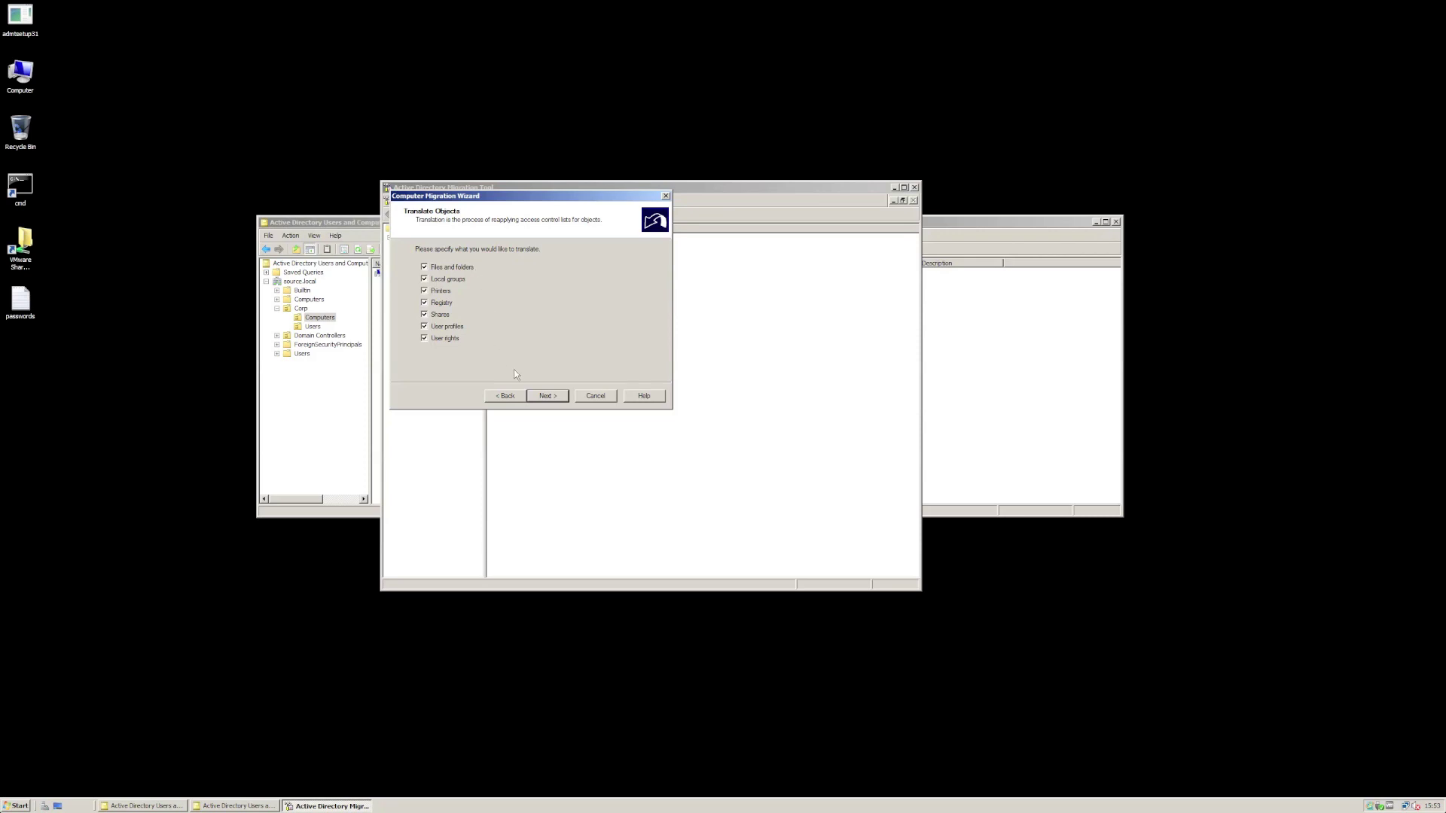
Step: Keep all translated object types, Add security translation, the default restart delay and all computer properties
left_click(541, 394)
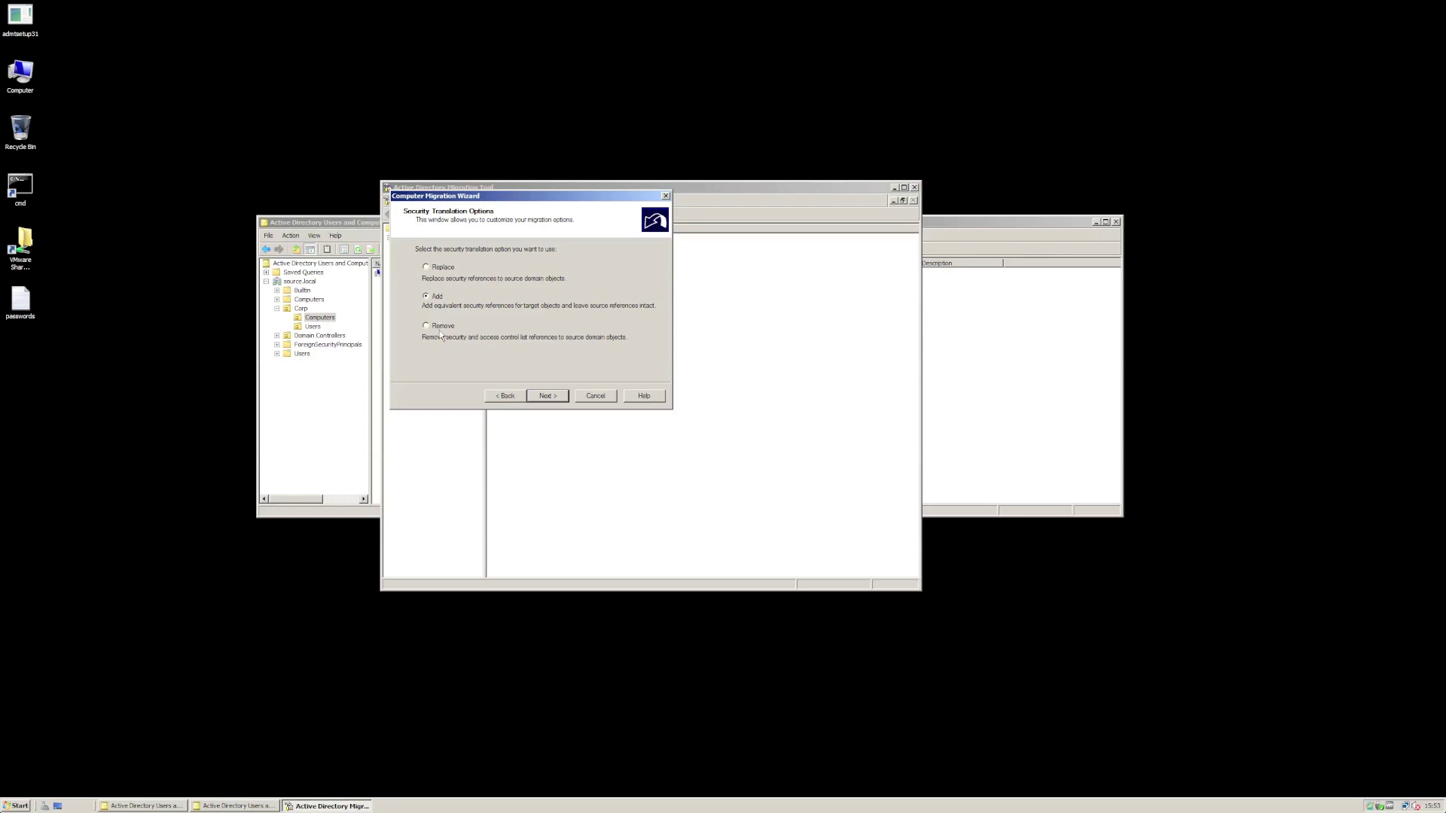
left_click(547, 396)
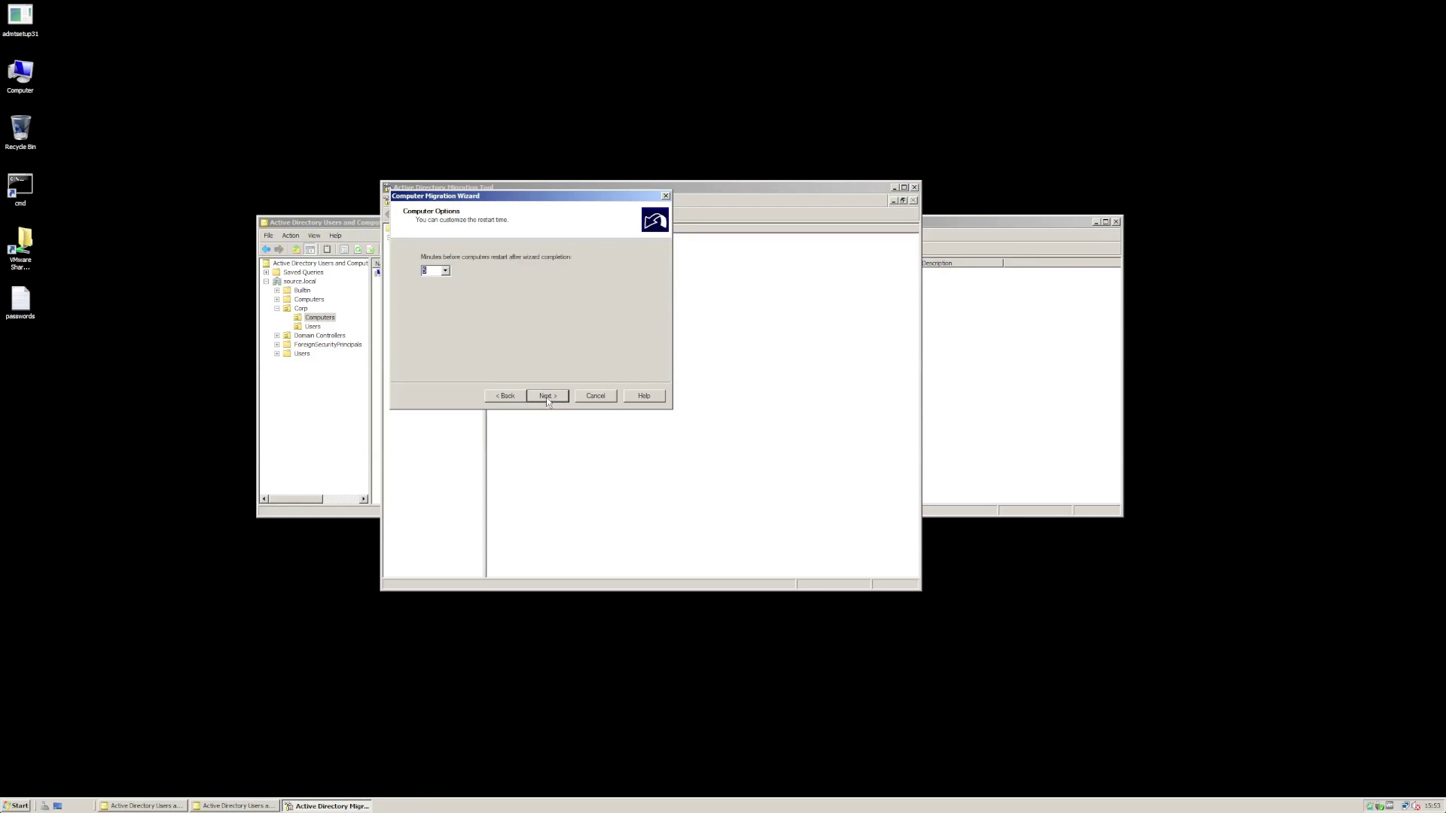
left_click(545, 396)
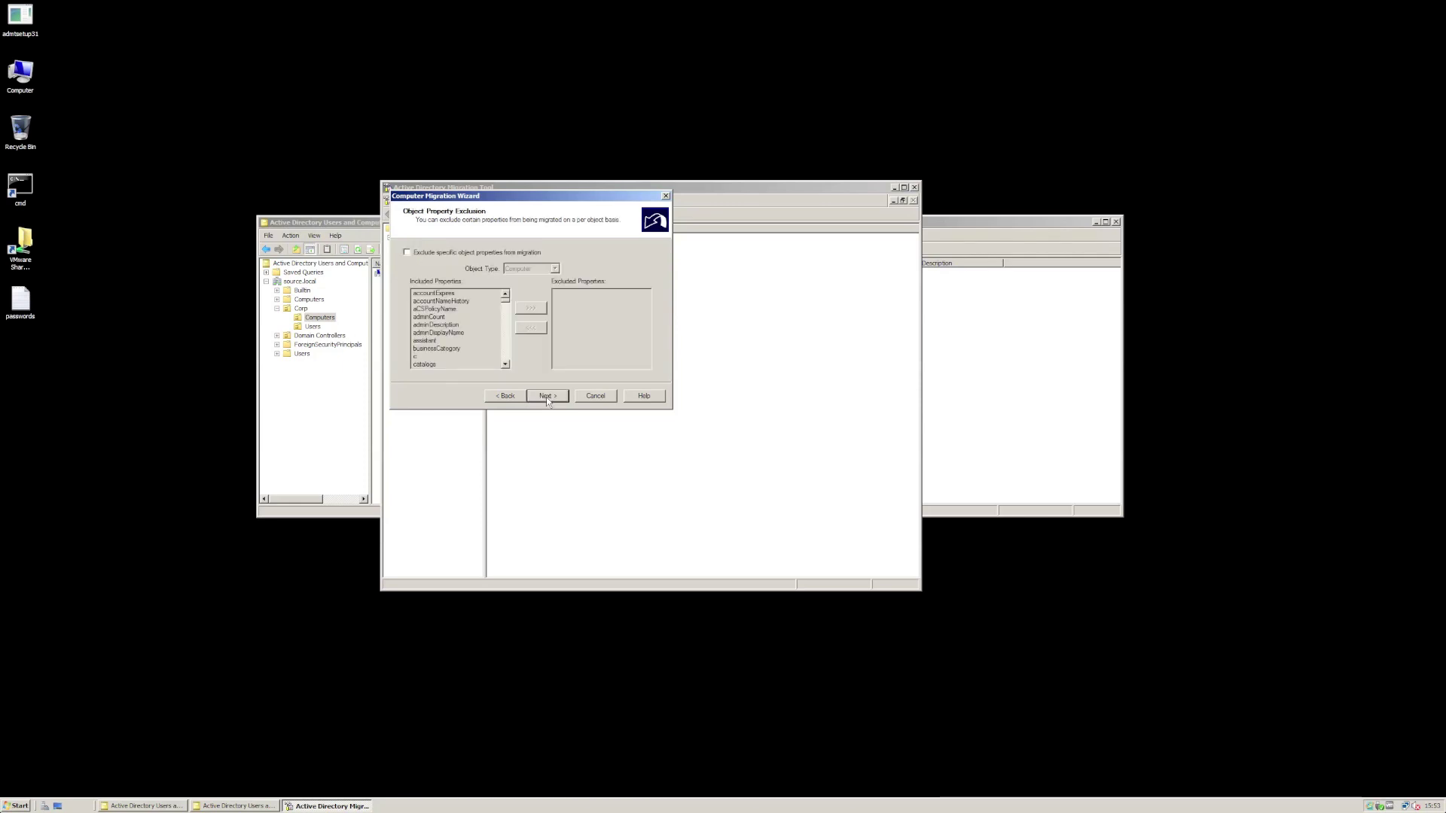
left_click(545, 396)
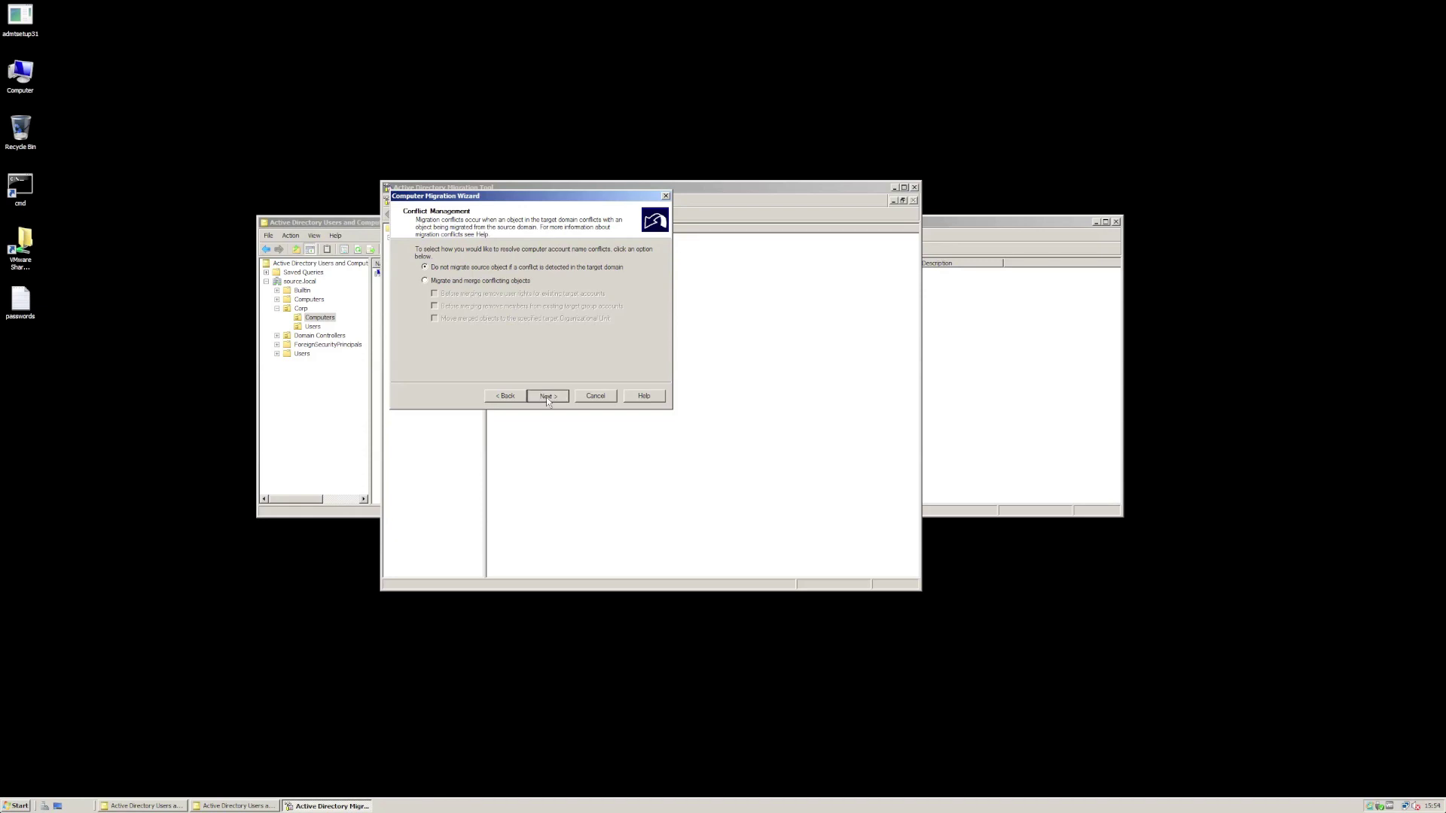
Step: Keep default conflict handling, migrate Comp001, and close the completed progress report
left_click(545, 396)
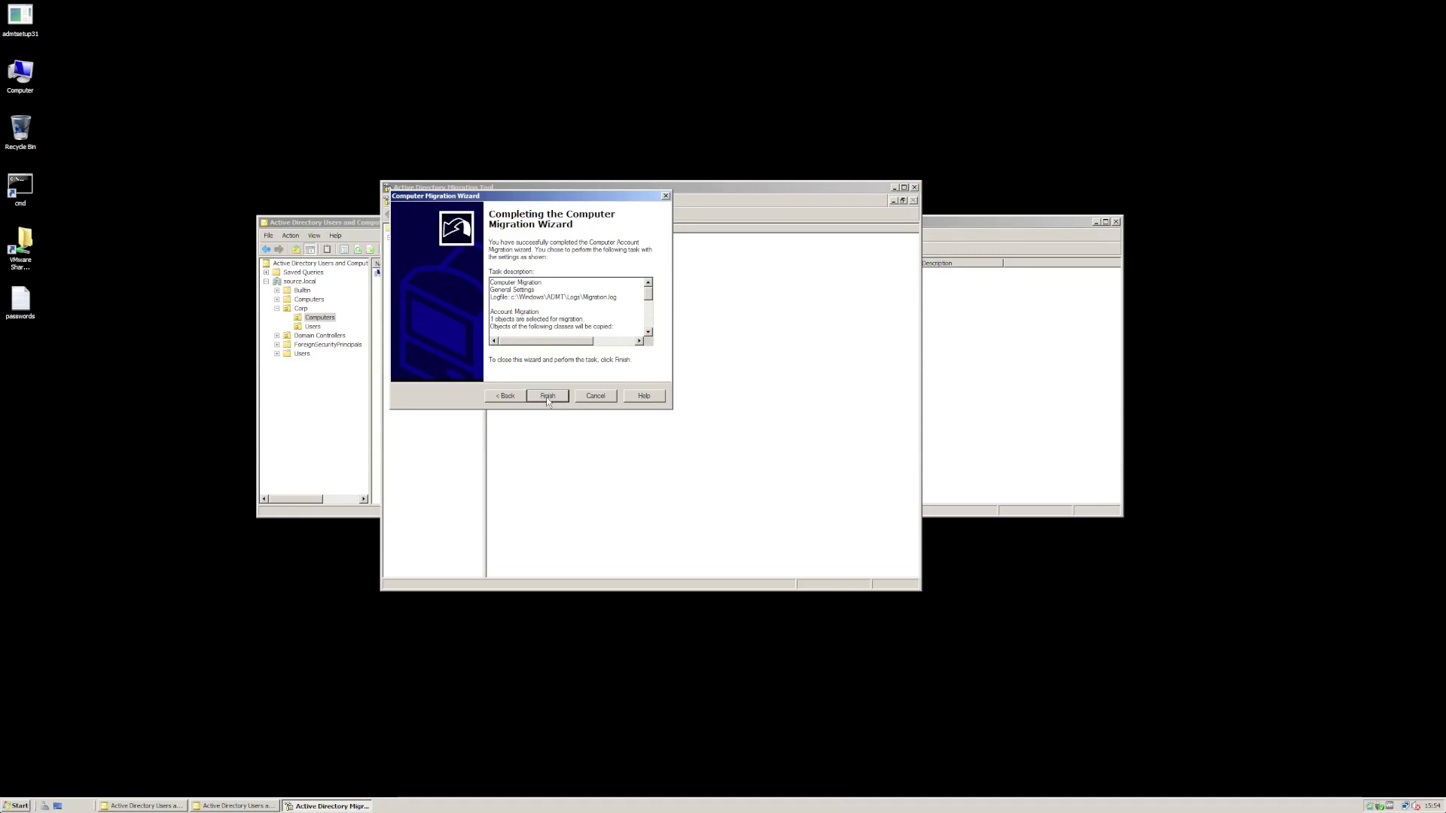
left_click(545, 396)
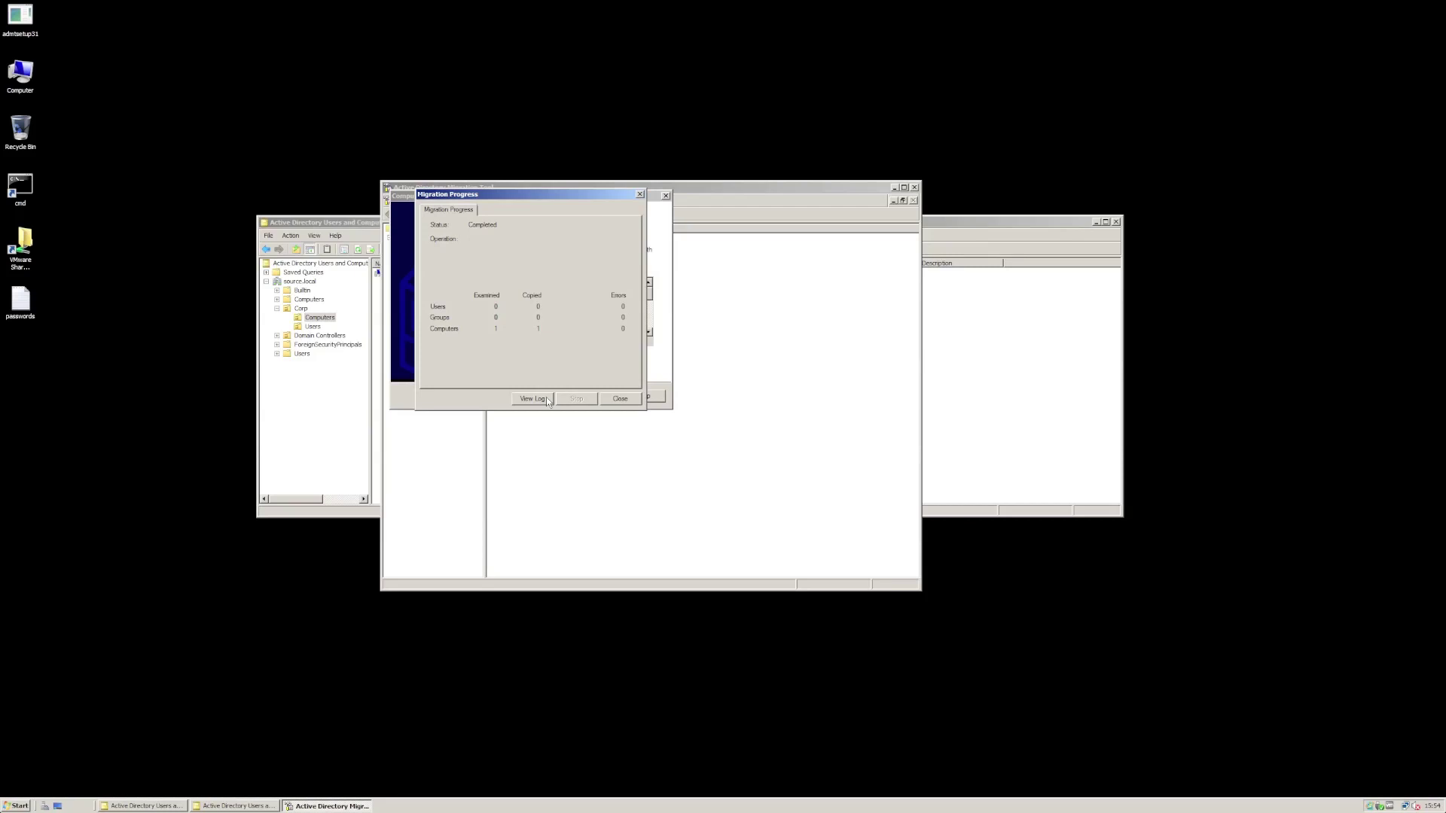
left_click(619, 398)
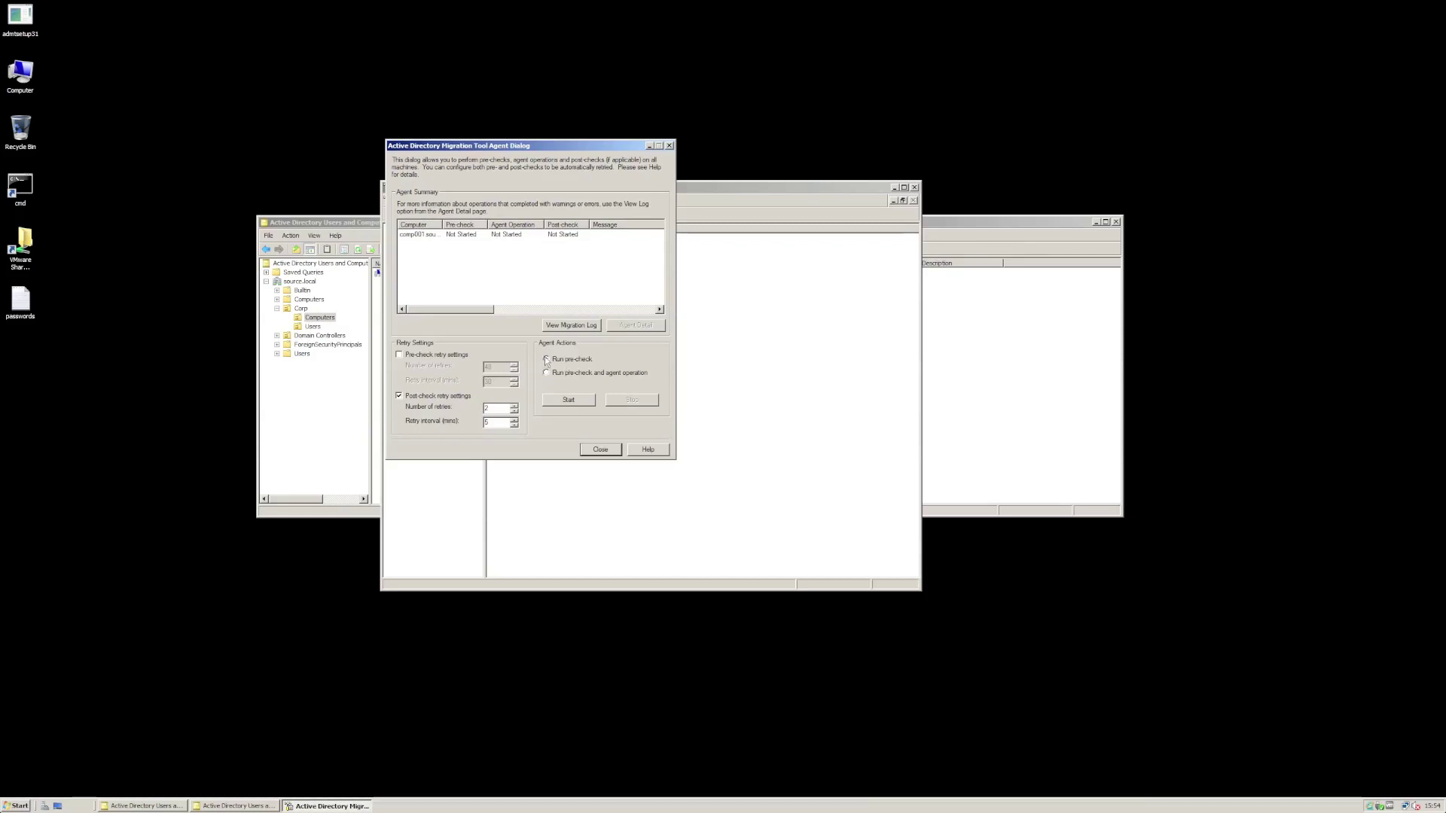
Step: Pre-check comp001, then review its migration log's agent dispatch lines and close it
left_click(567, 401)
left_click(471, 238)
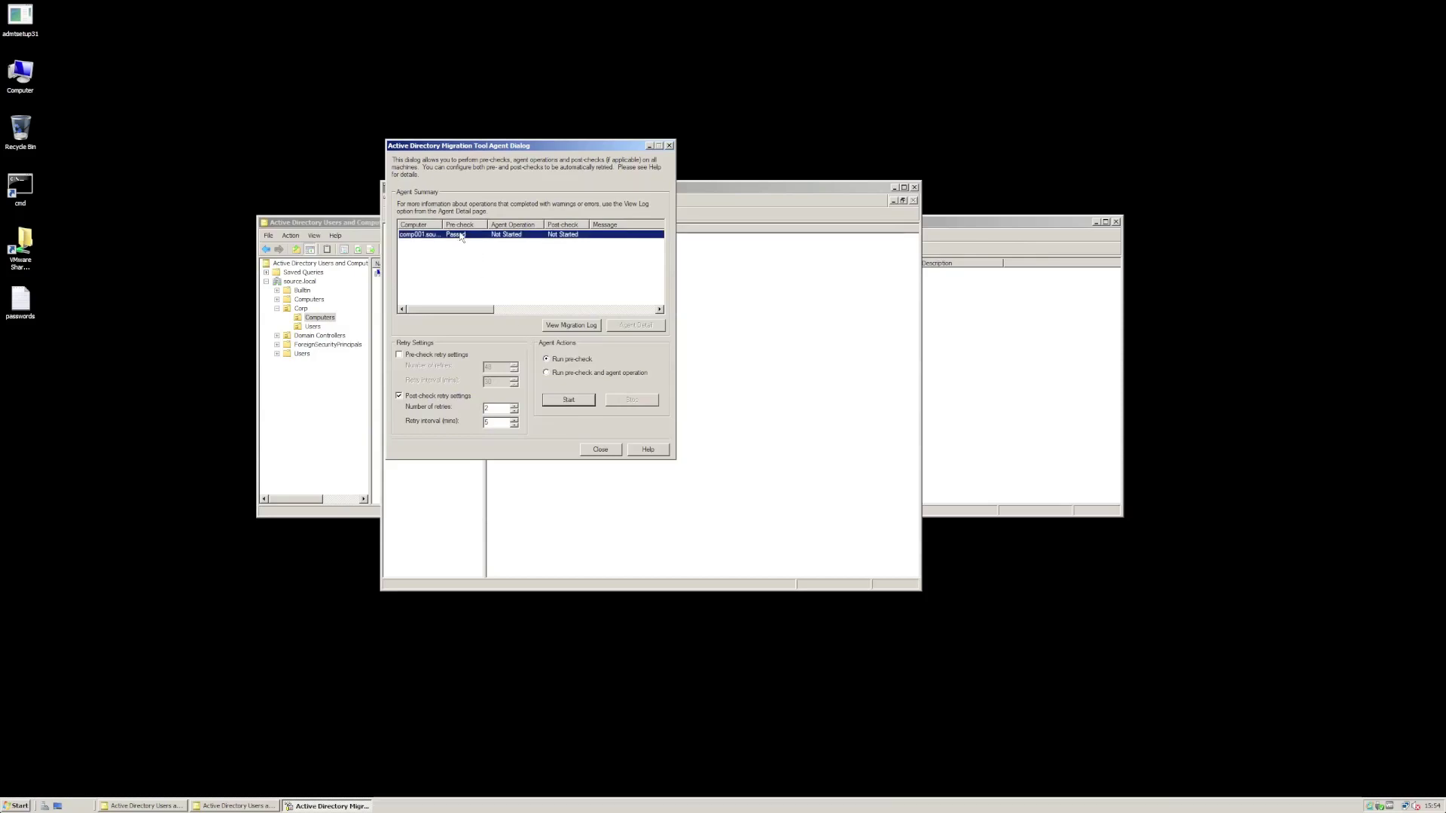
left_click(570, 325)
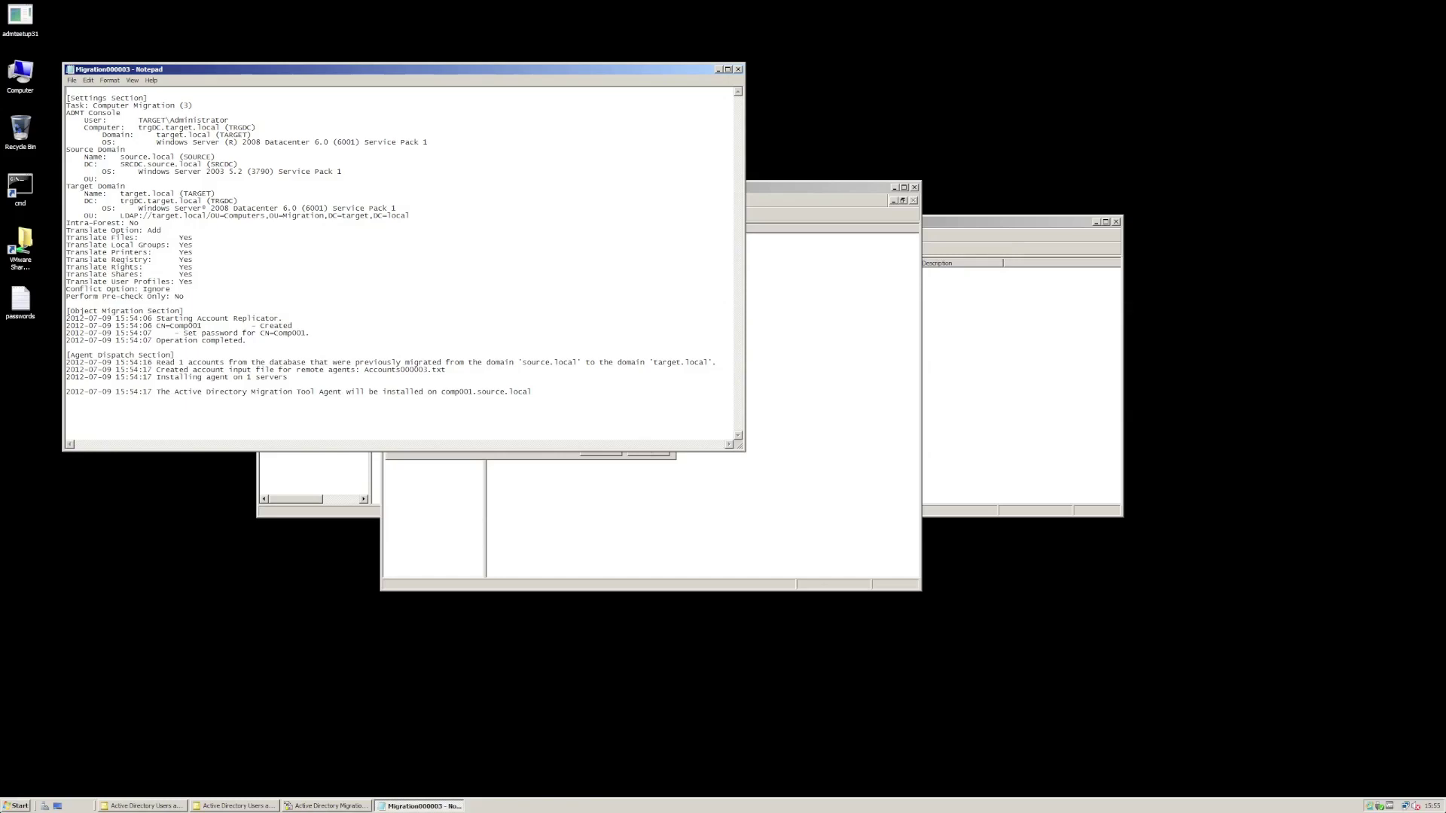
left_click_drag(532, 397, 113, 370)
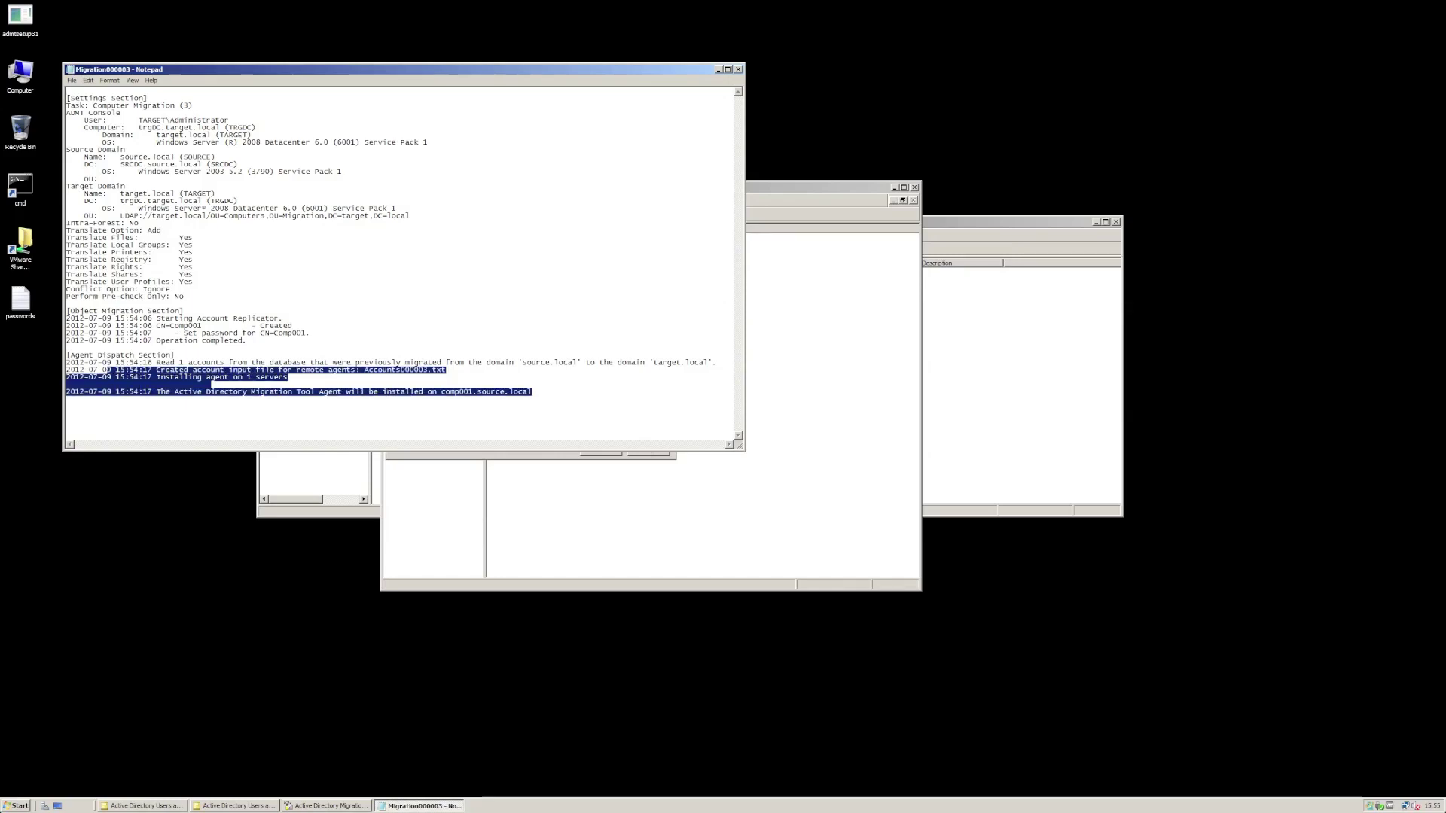
left_click(738, 70)
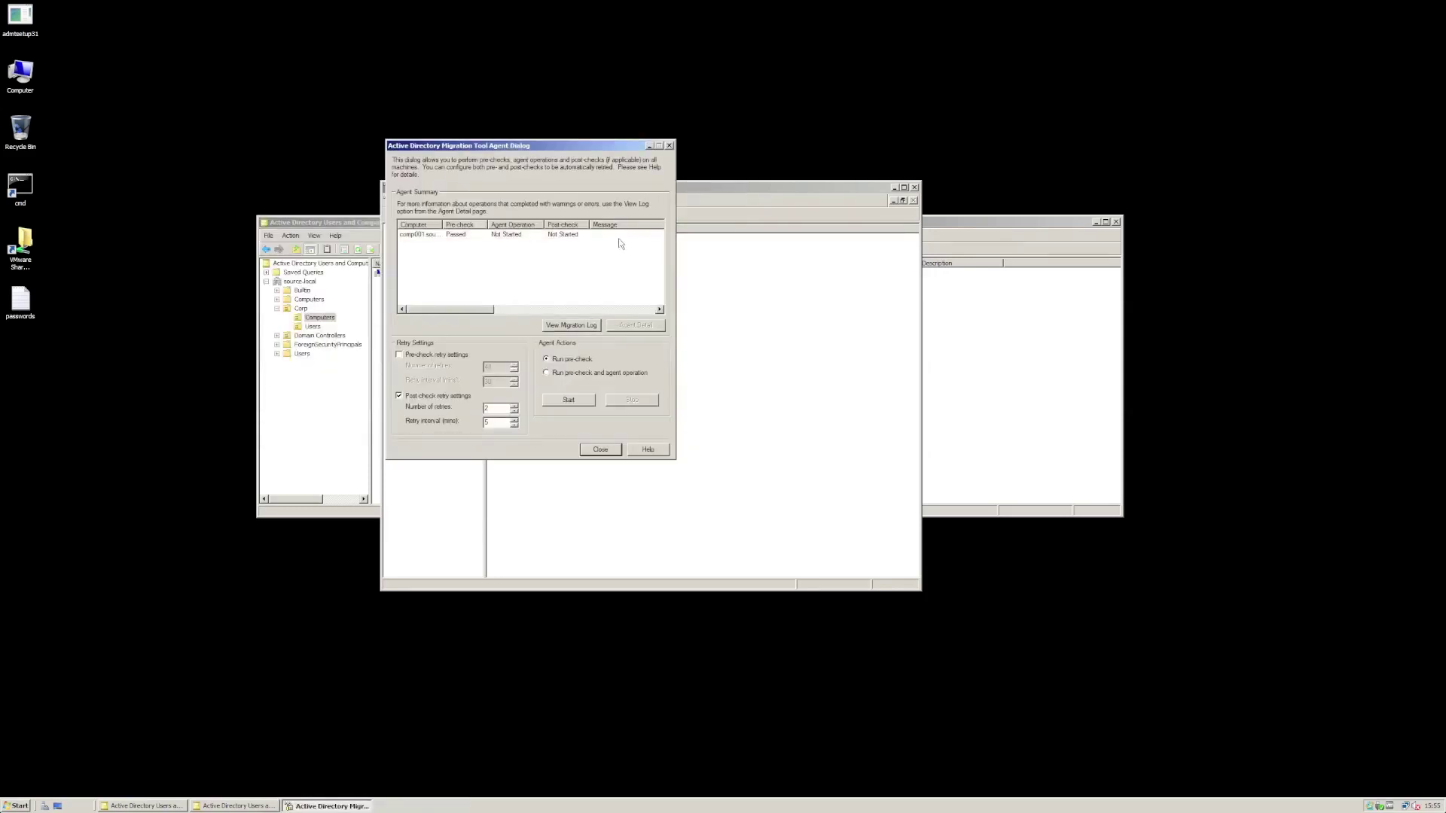
left_click(575, 325)
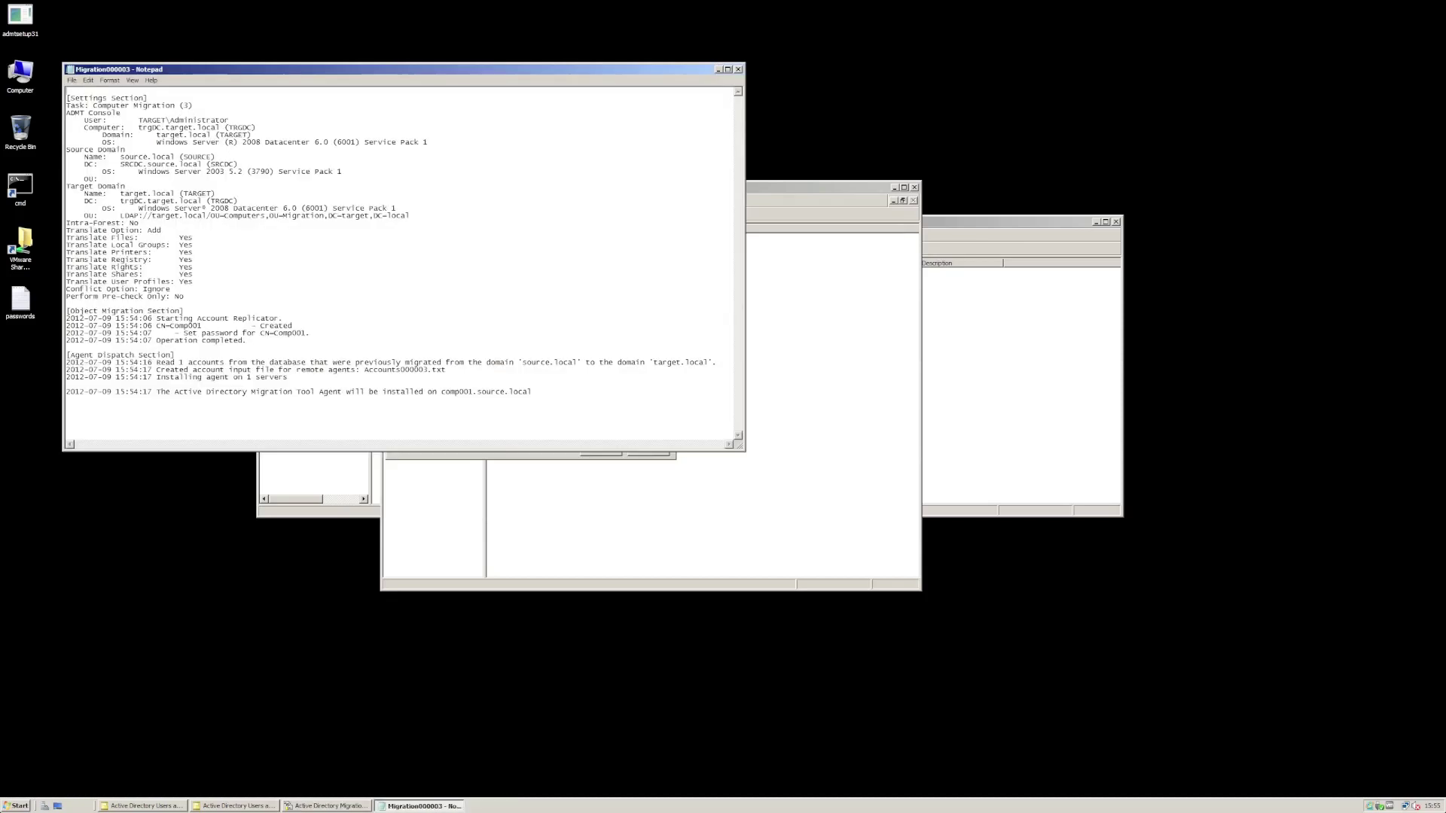
left_click(737, 69)
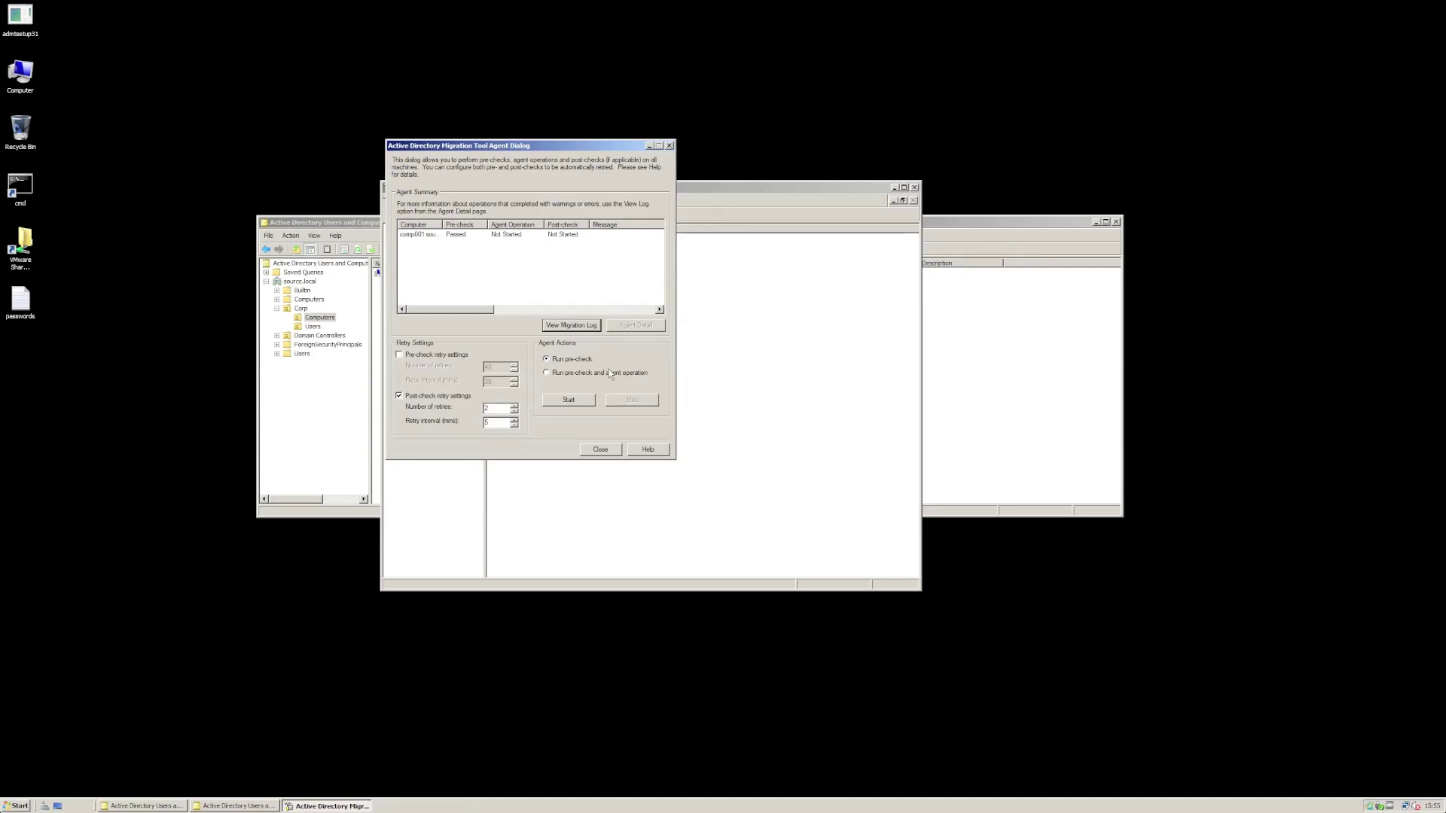
Step: Run the pre-check and agent operation on comp001 and watch its agent progress details
left_click(546, 372)
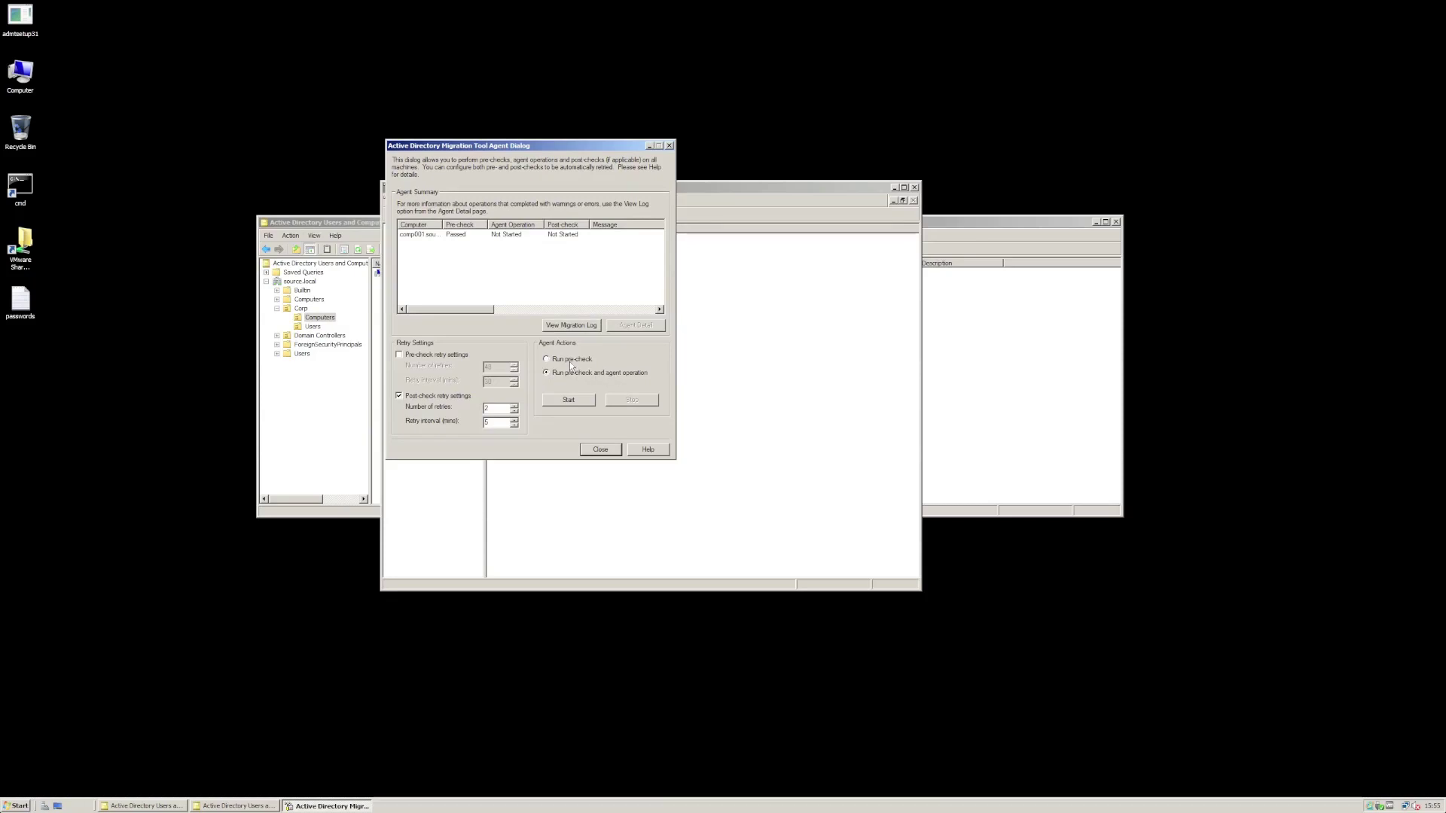
left_click(567, 371)
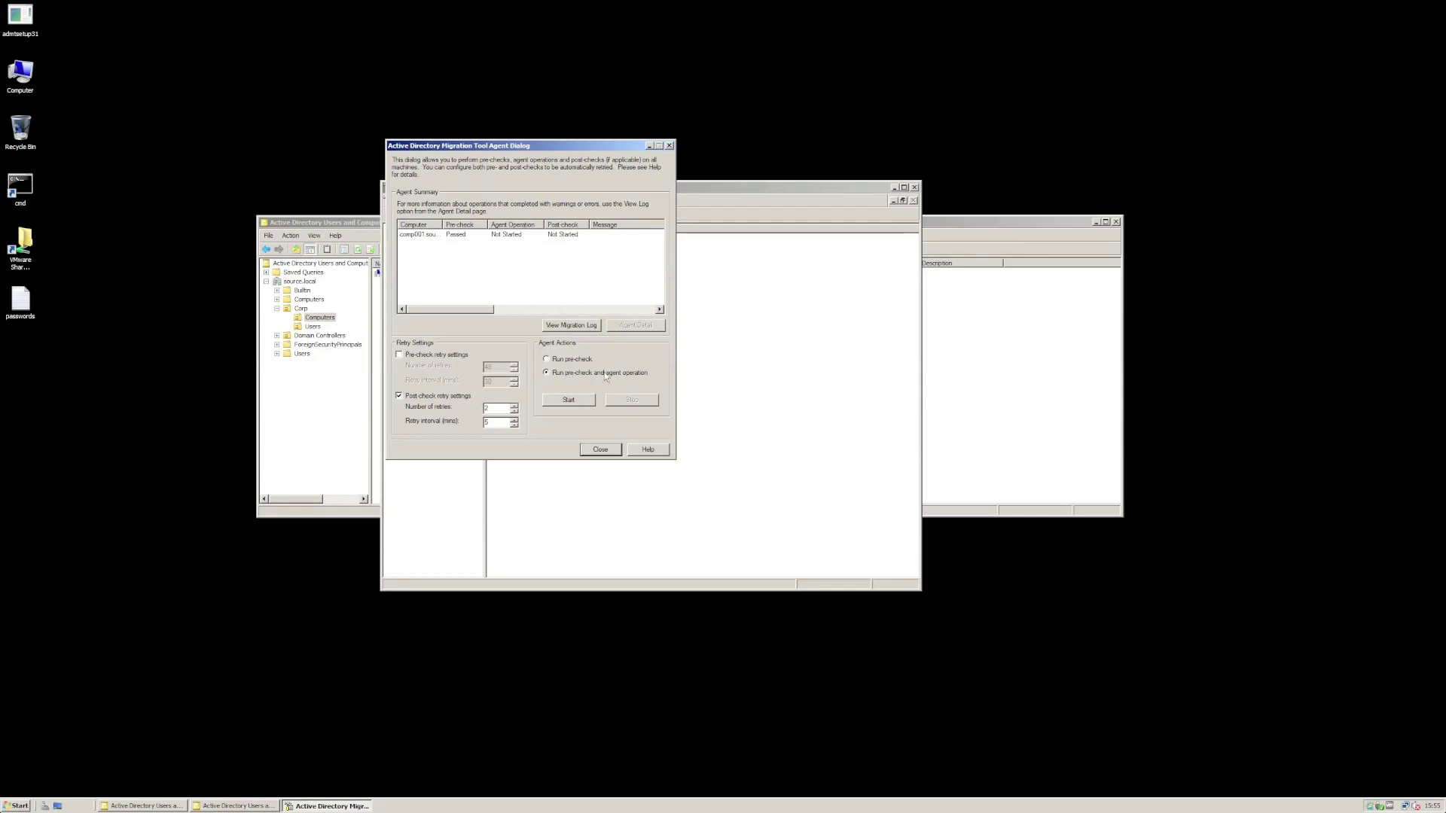
left_click(578, 399)
left_click(523, 235)
left_click(571, 324)
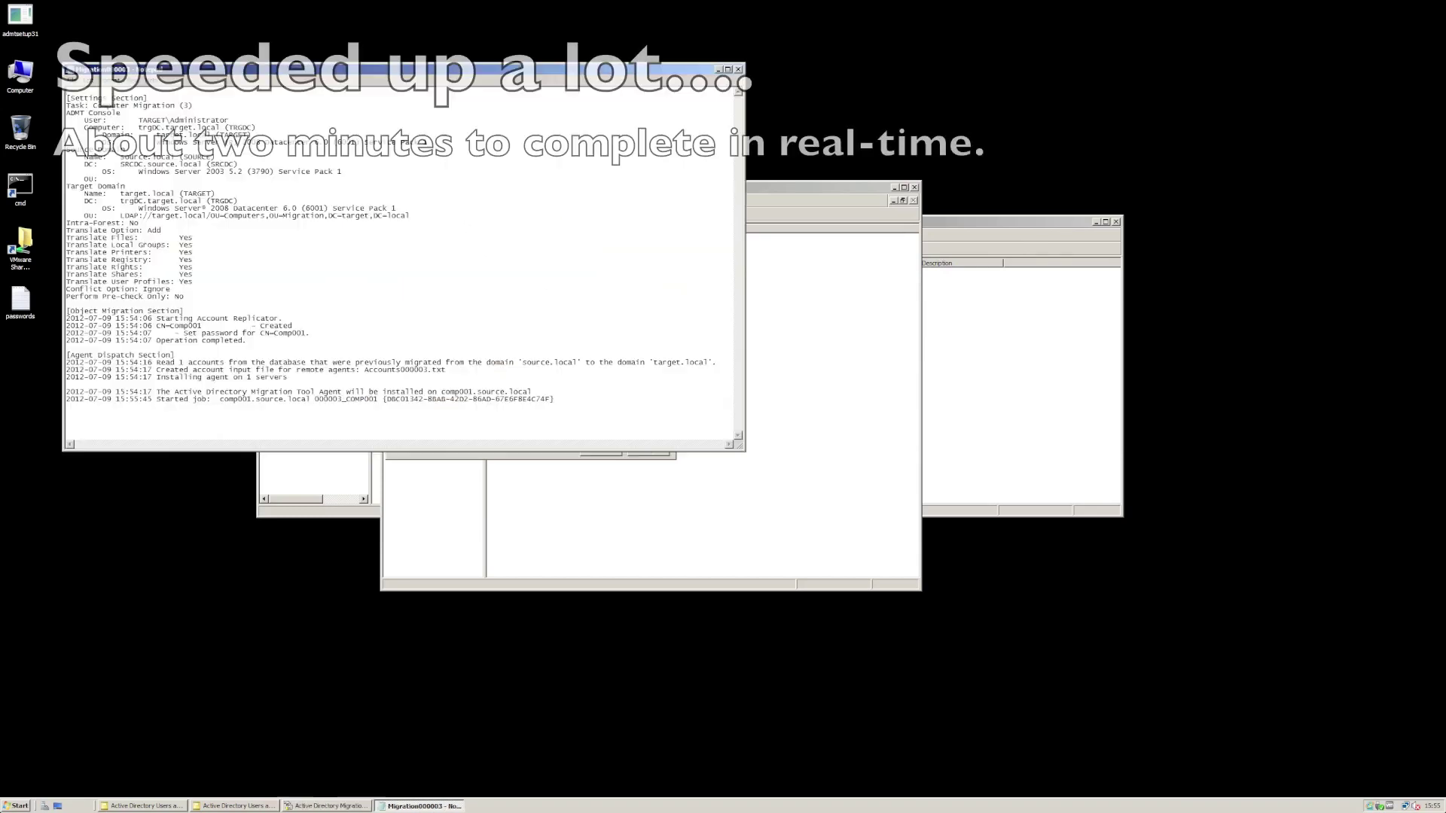
left_click(635, 325)
left_click_drag(542, 219, 867, 223)
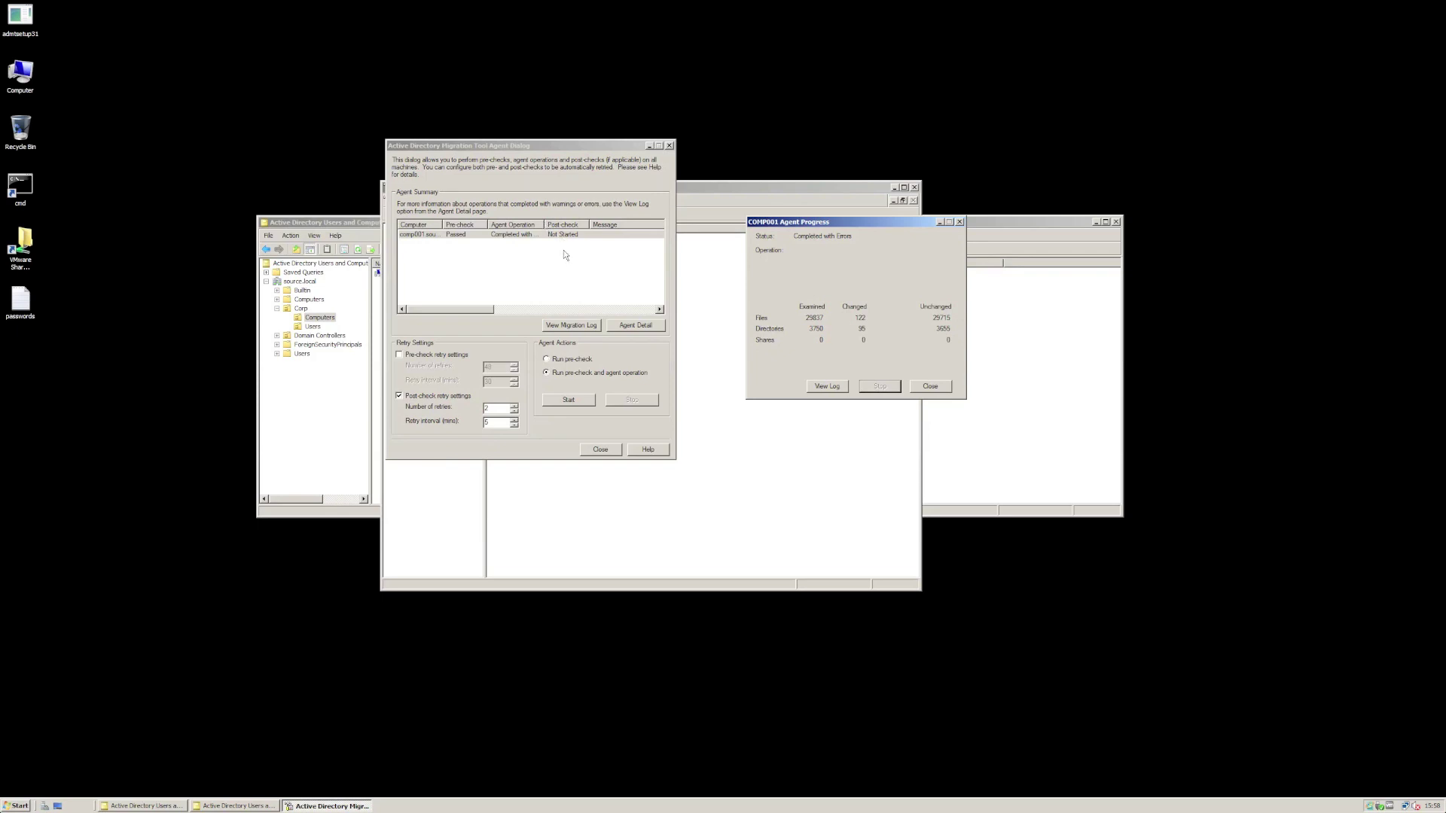
Step: Inspect the result file line in COMP001's agent log, then close the log and progress window
left_click(821, 387)
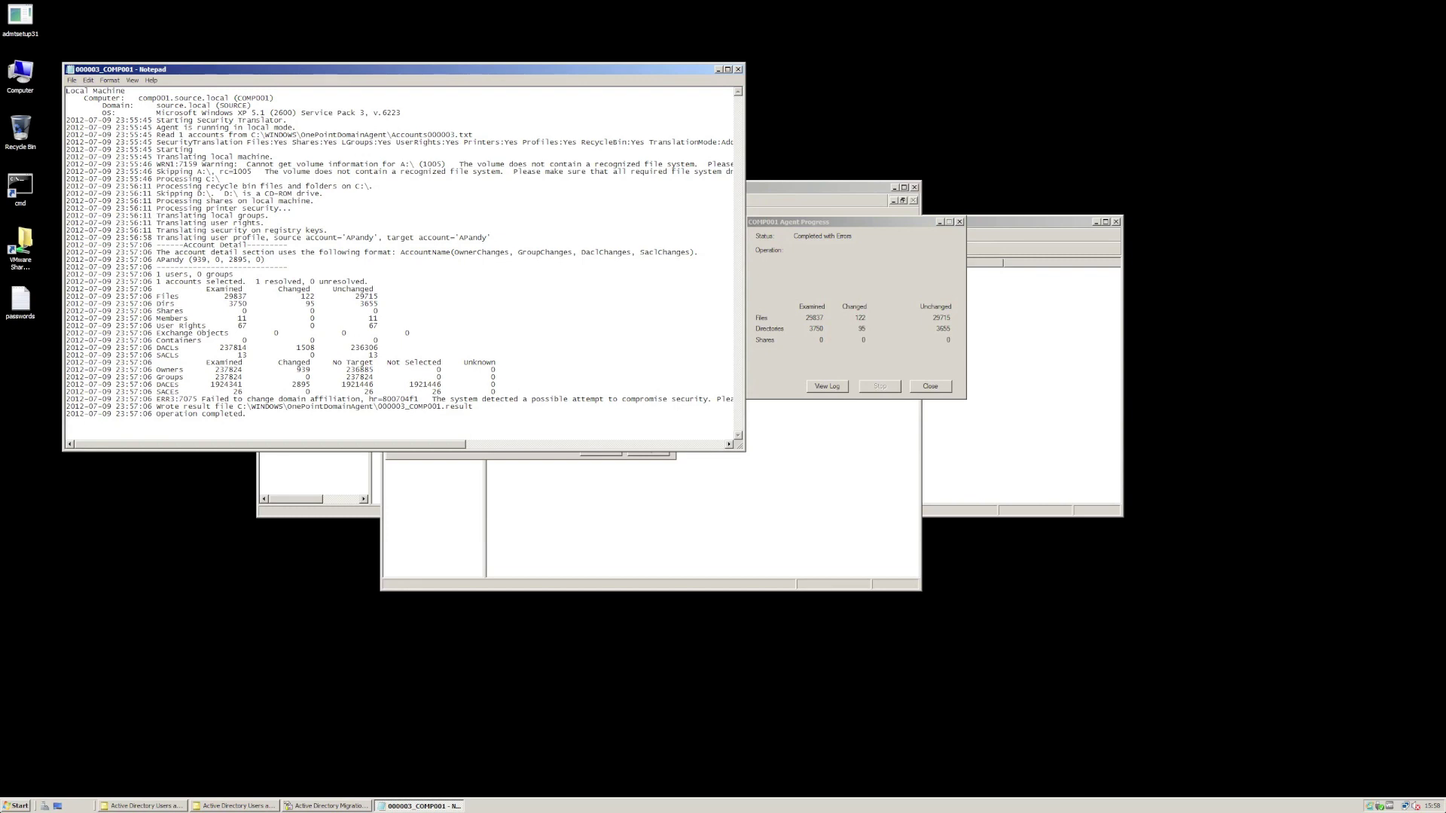
left_click_drag(473, 406, 319, 406)
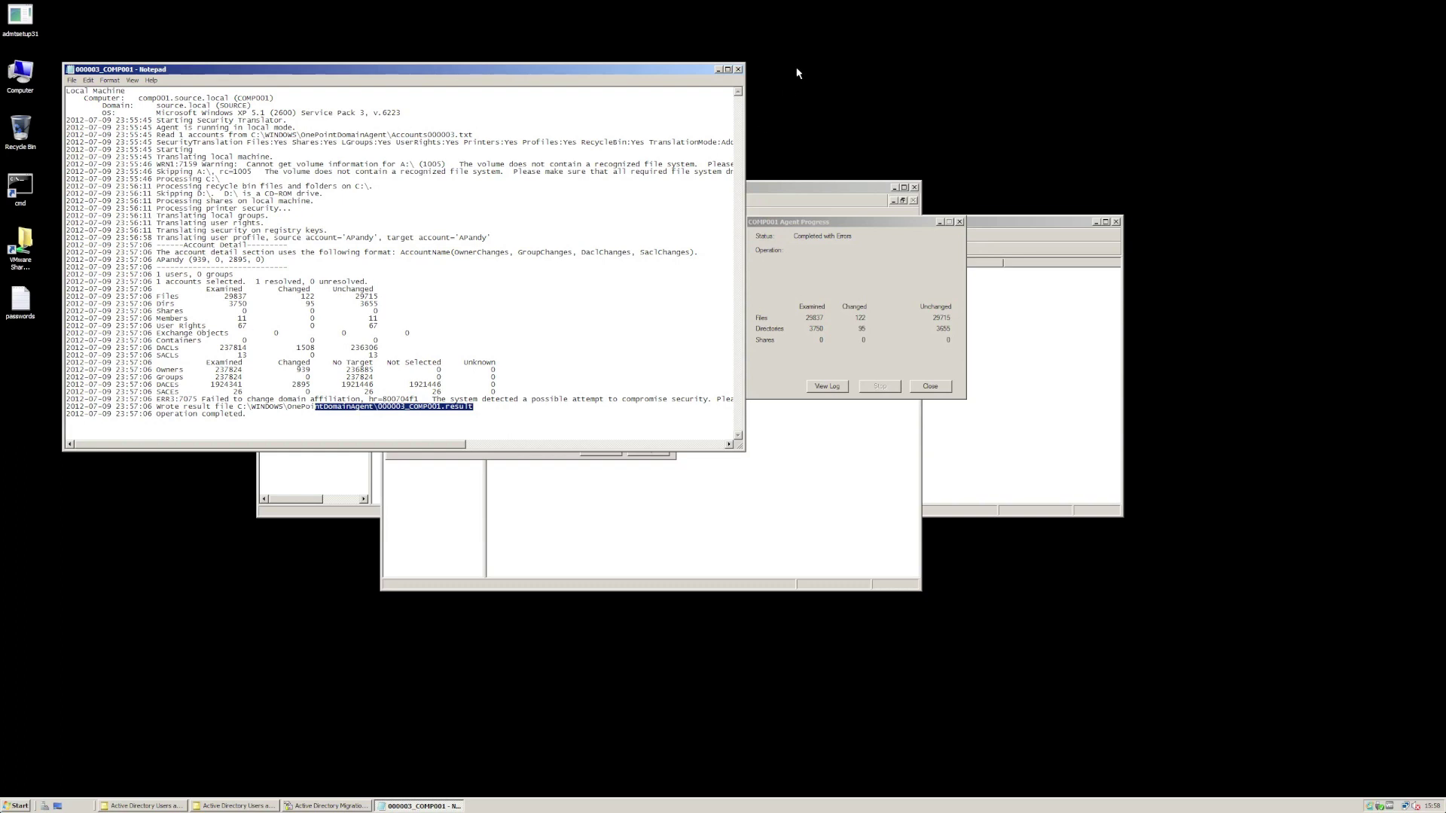
left_click(738, 70)
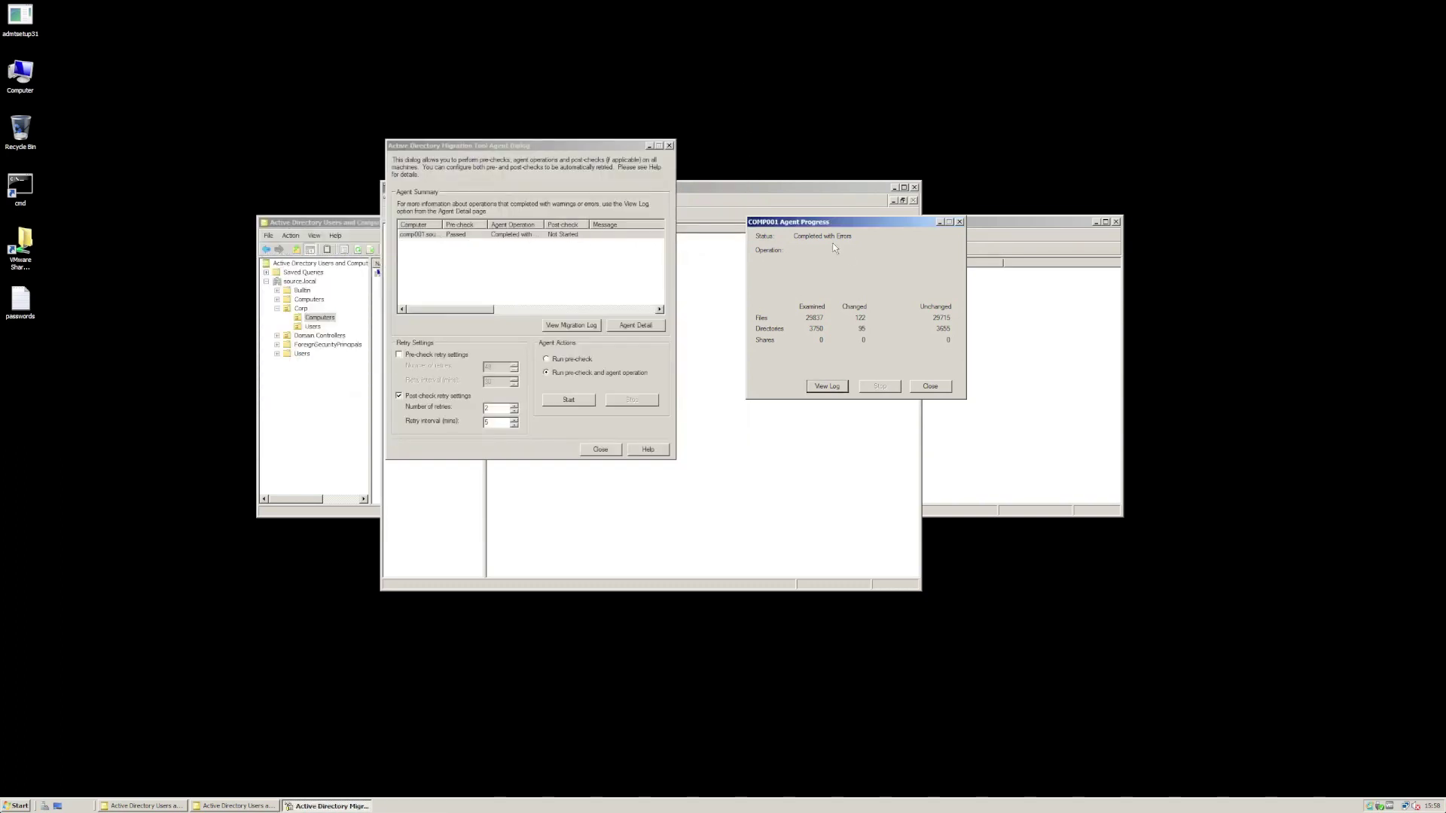
left_click(930, 387)
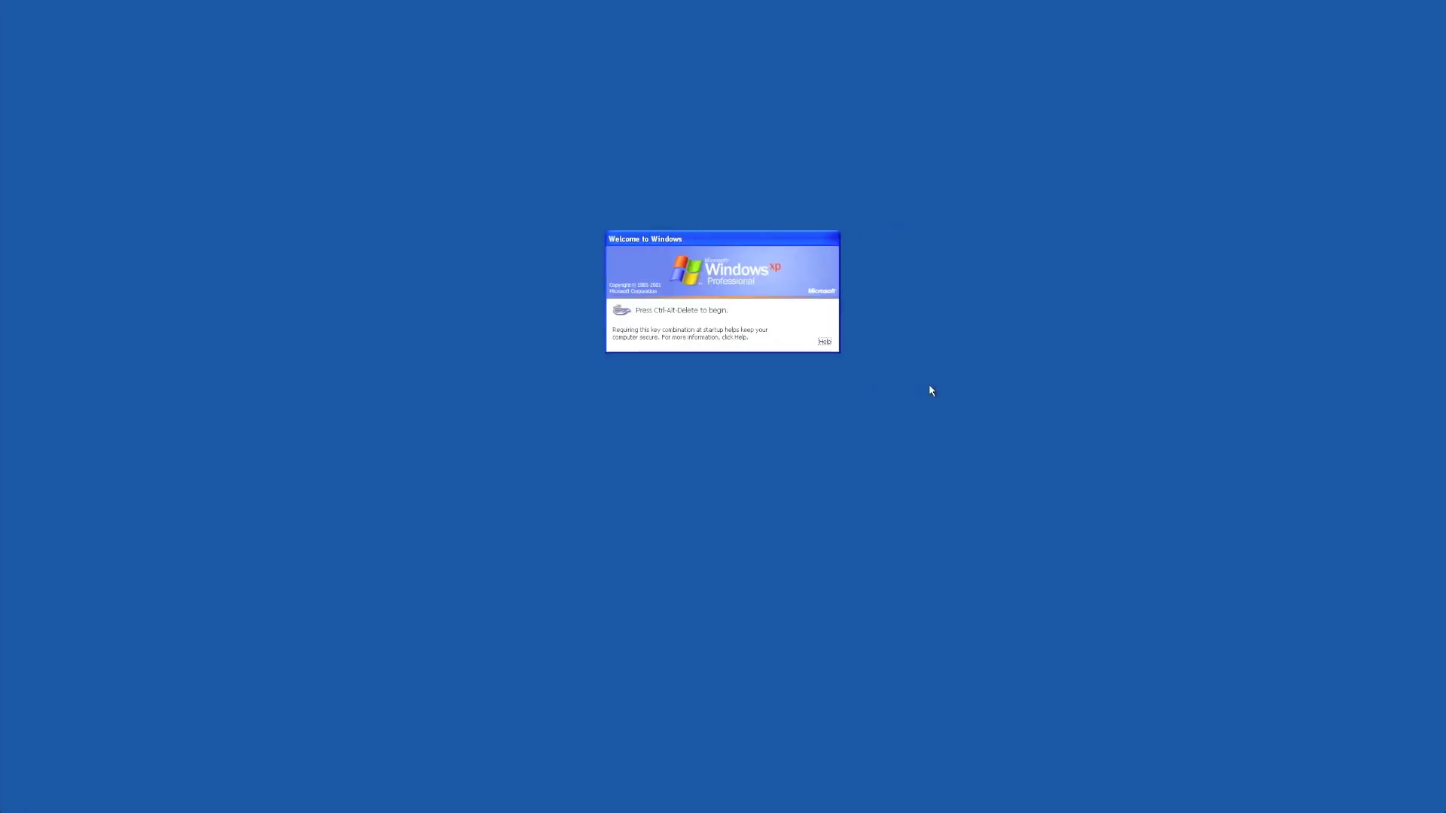
Step: Restart the Windows XP workstation
key("ctrl+alt+Delete")
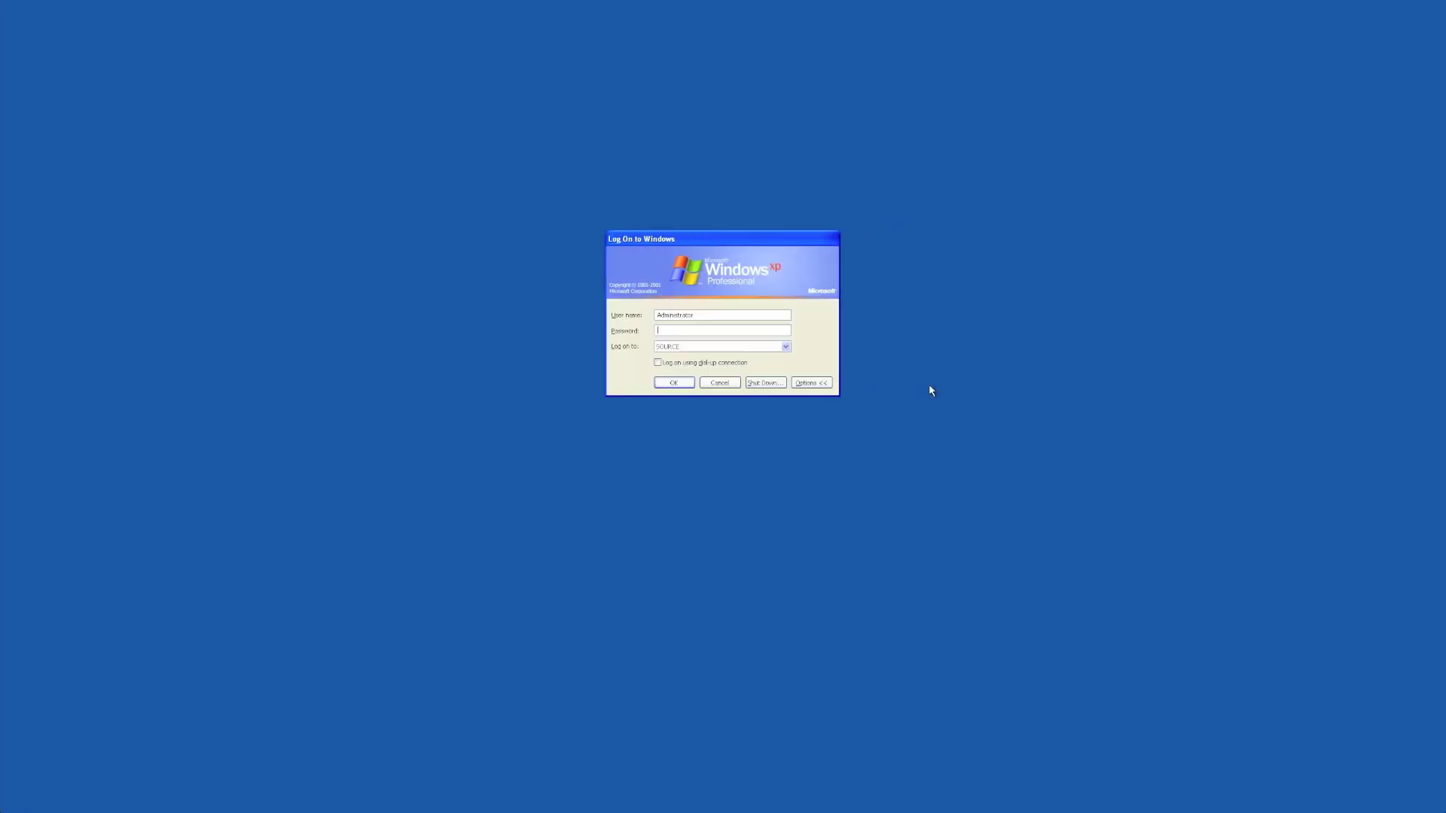
left_click(783, 383)
left_click(785, 307)
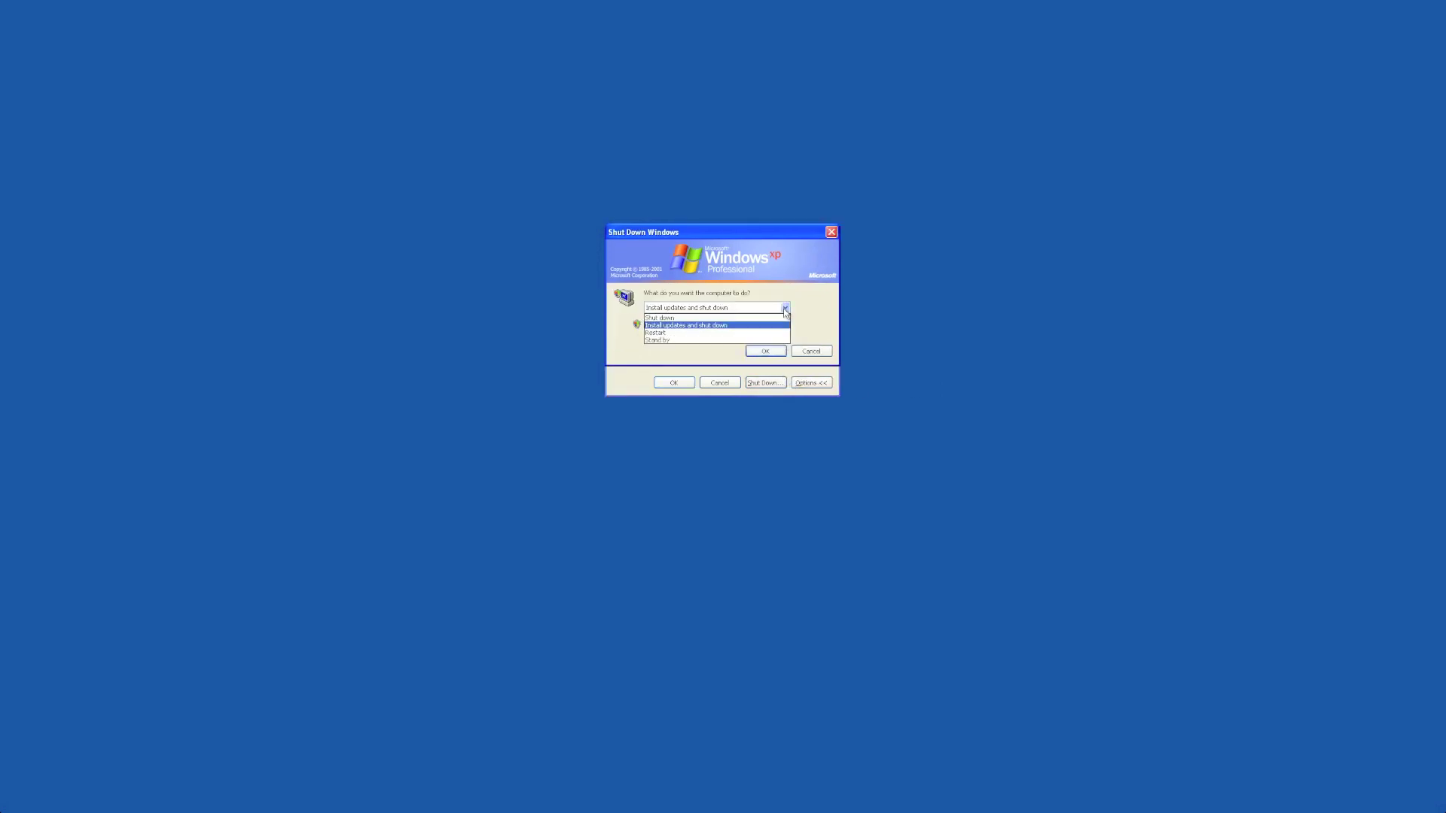
left_click(781, 333)
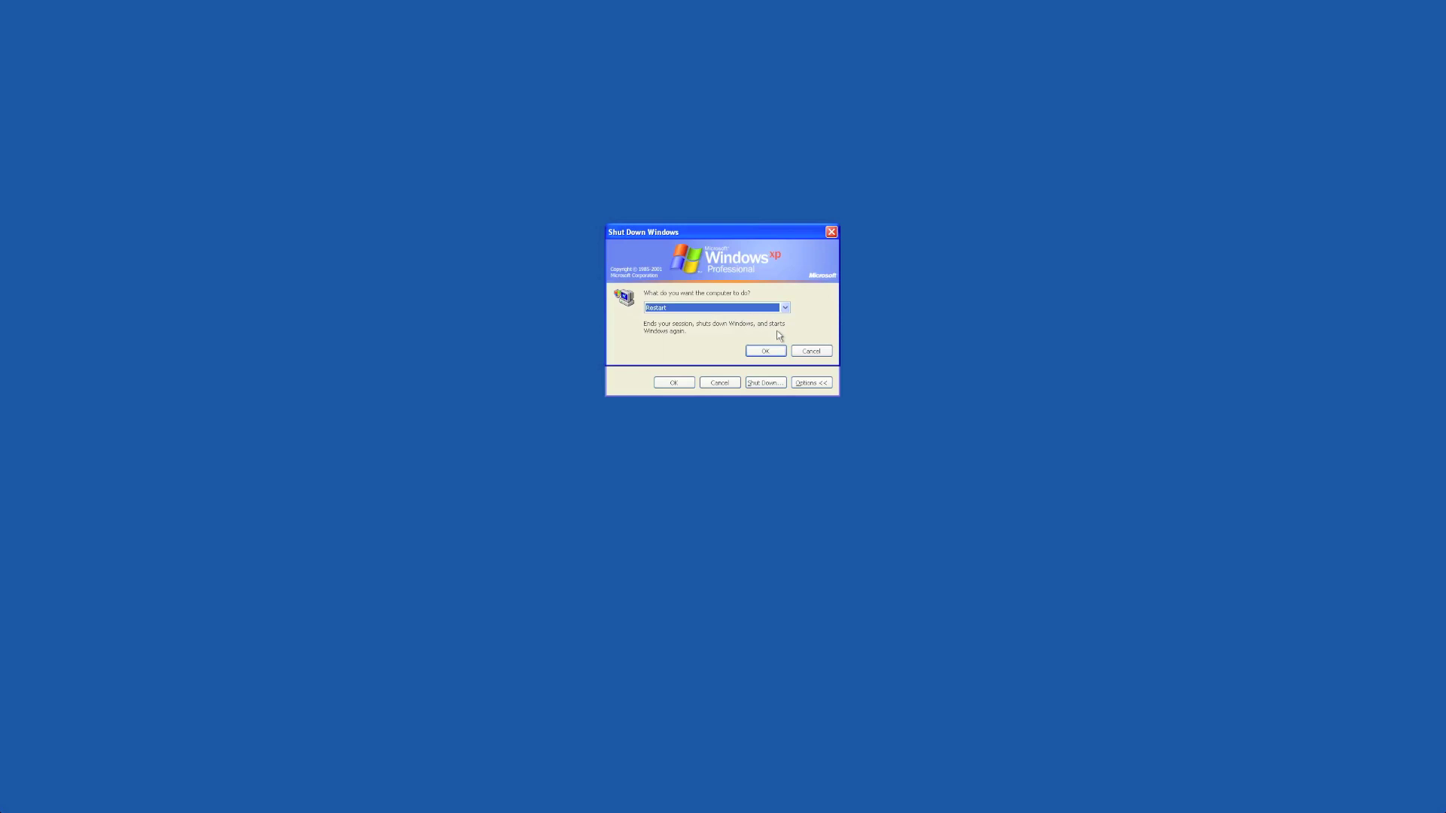
left_click(772, 354)
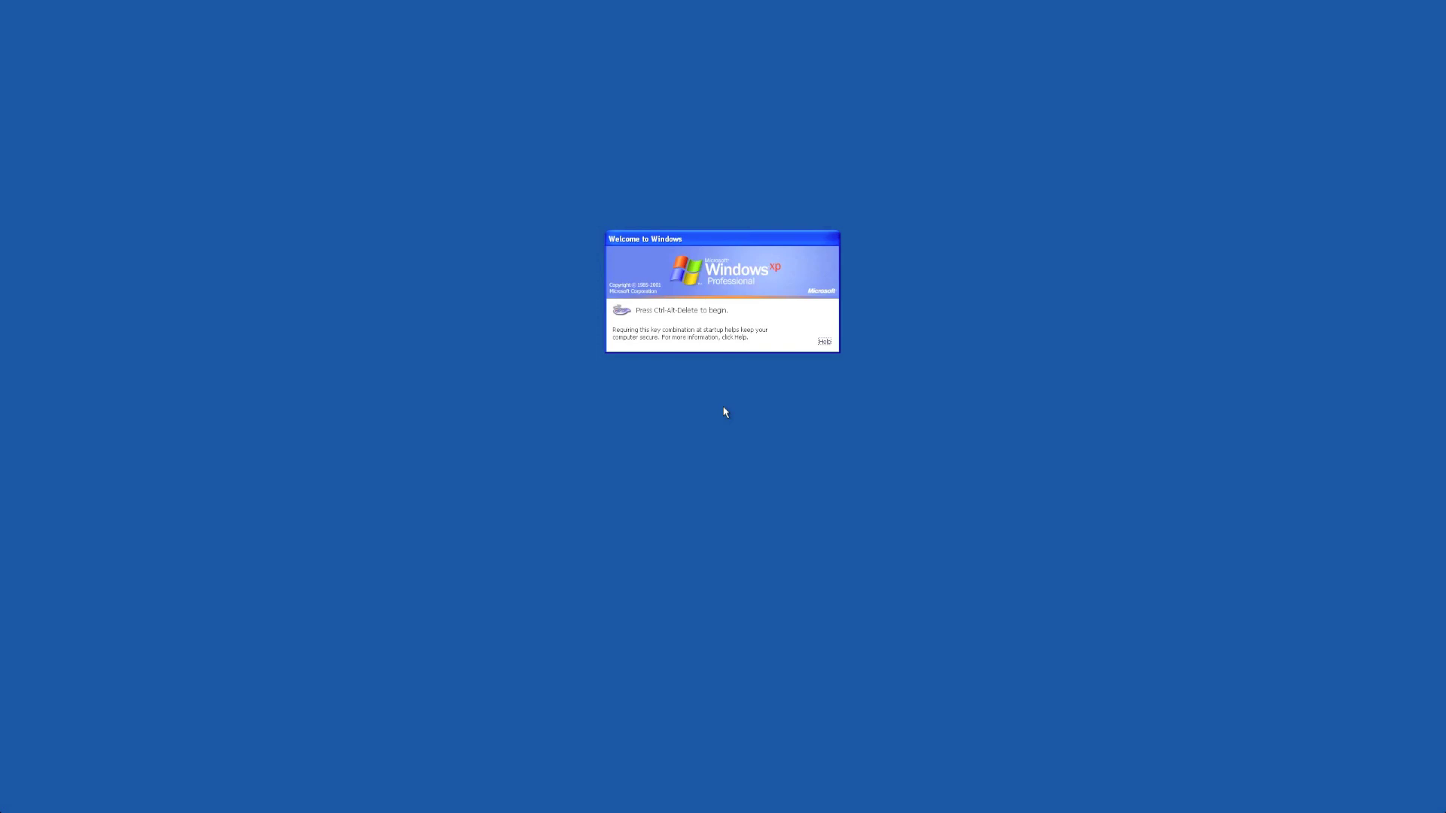
Step: Log on to the TARGET domain with the migrated user name and password
key("ctrl+alt+Delete")
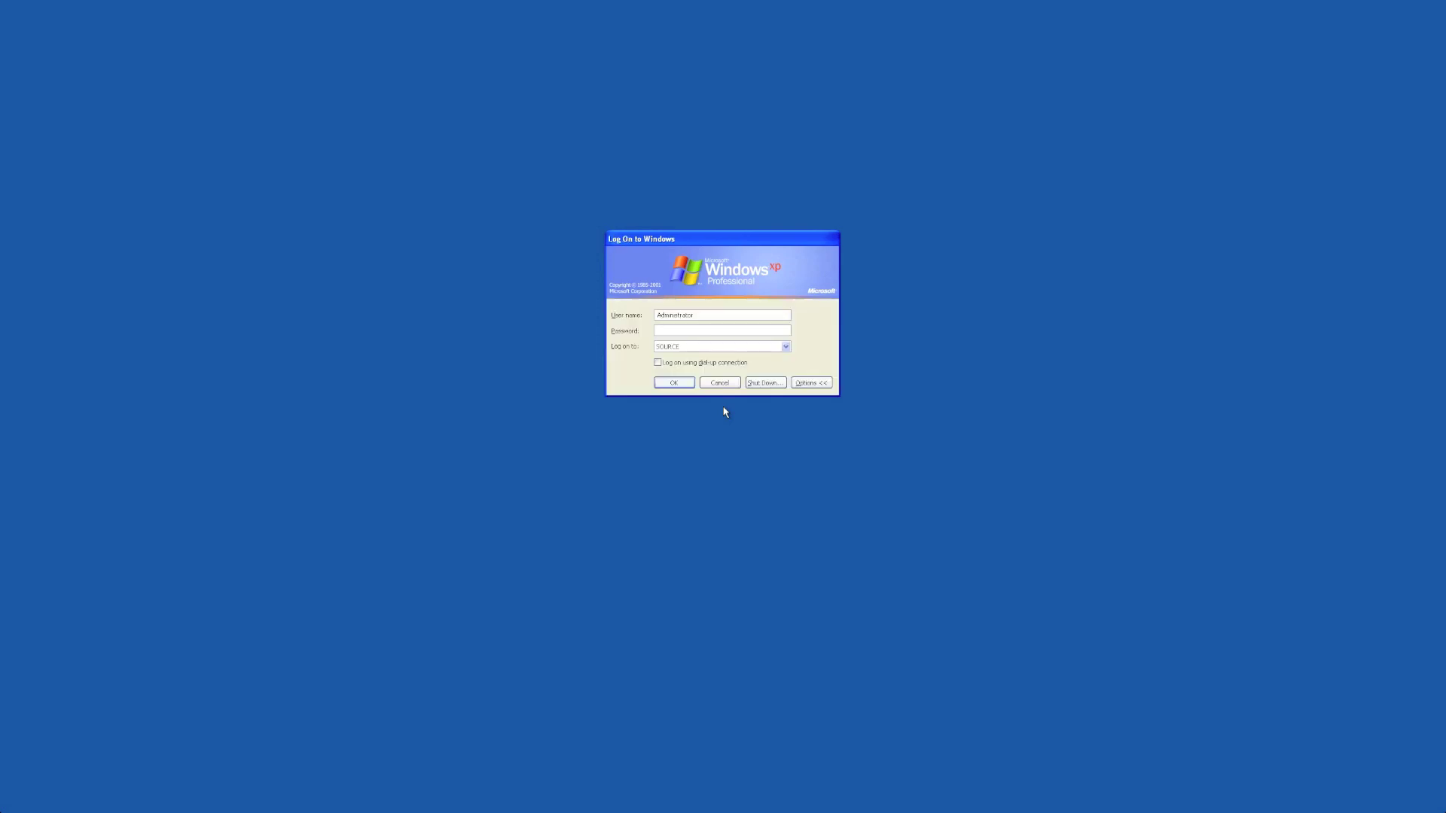
key("shift+Tab")
type("A")
key("Tab")
key("Down")
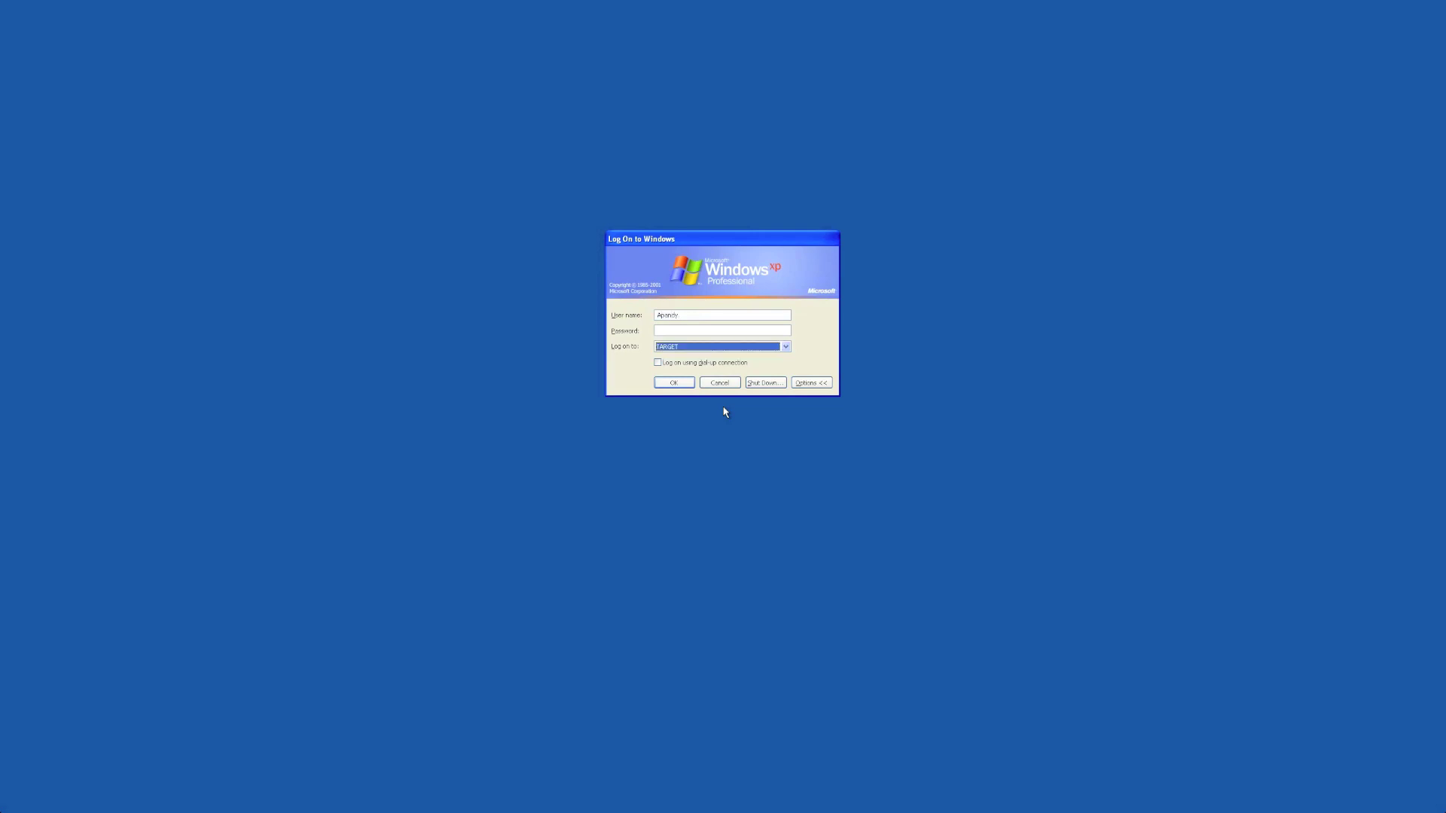
key("shift+Tab")
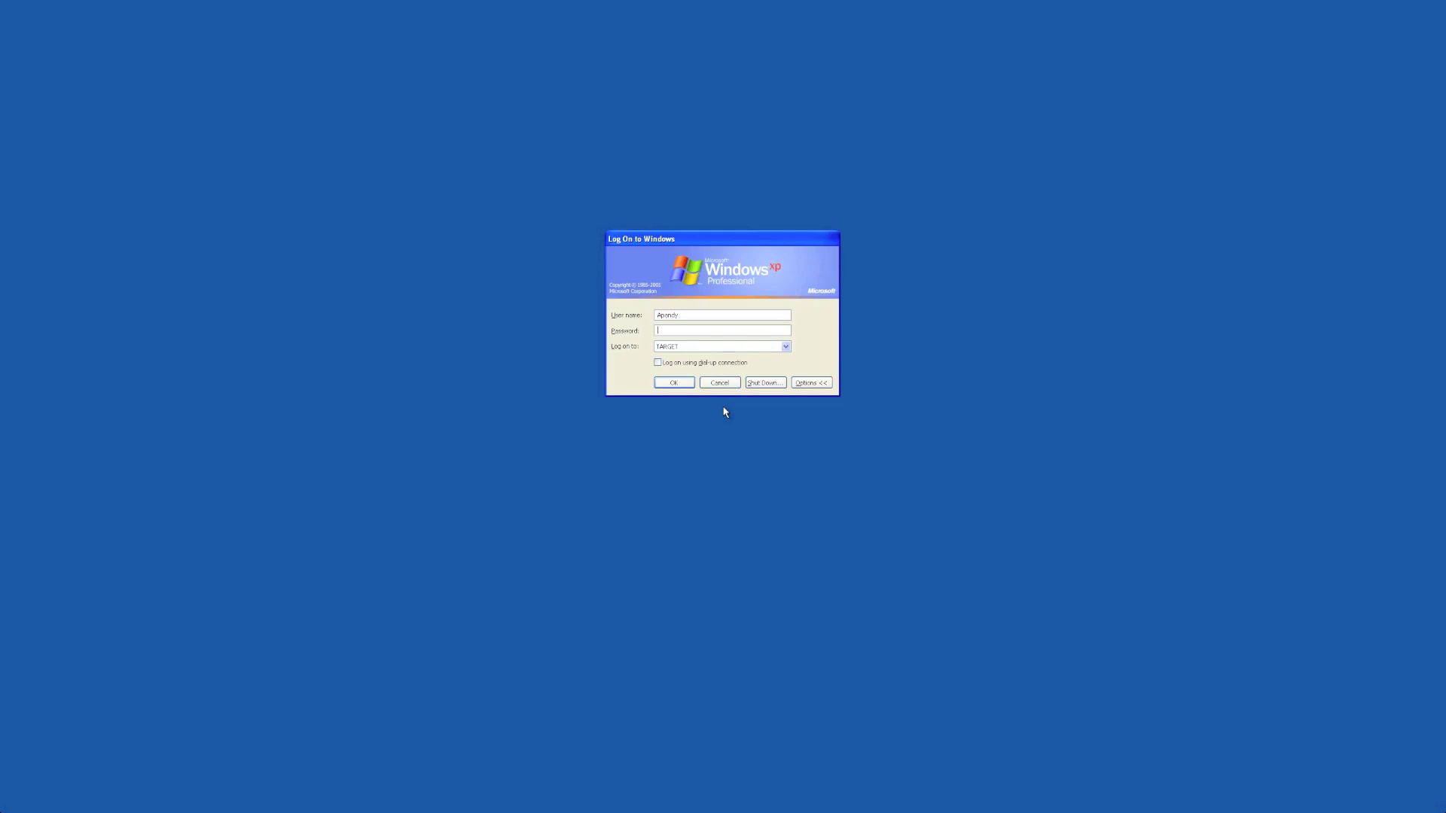
type("*******")
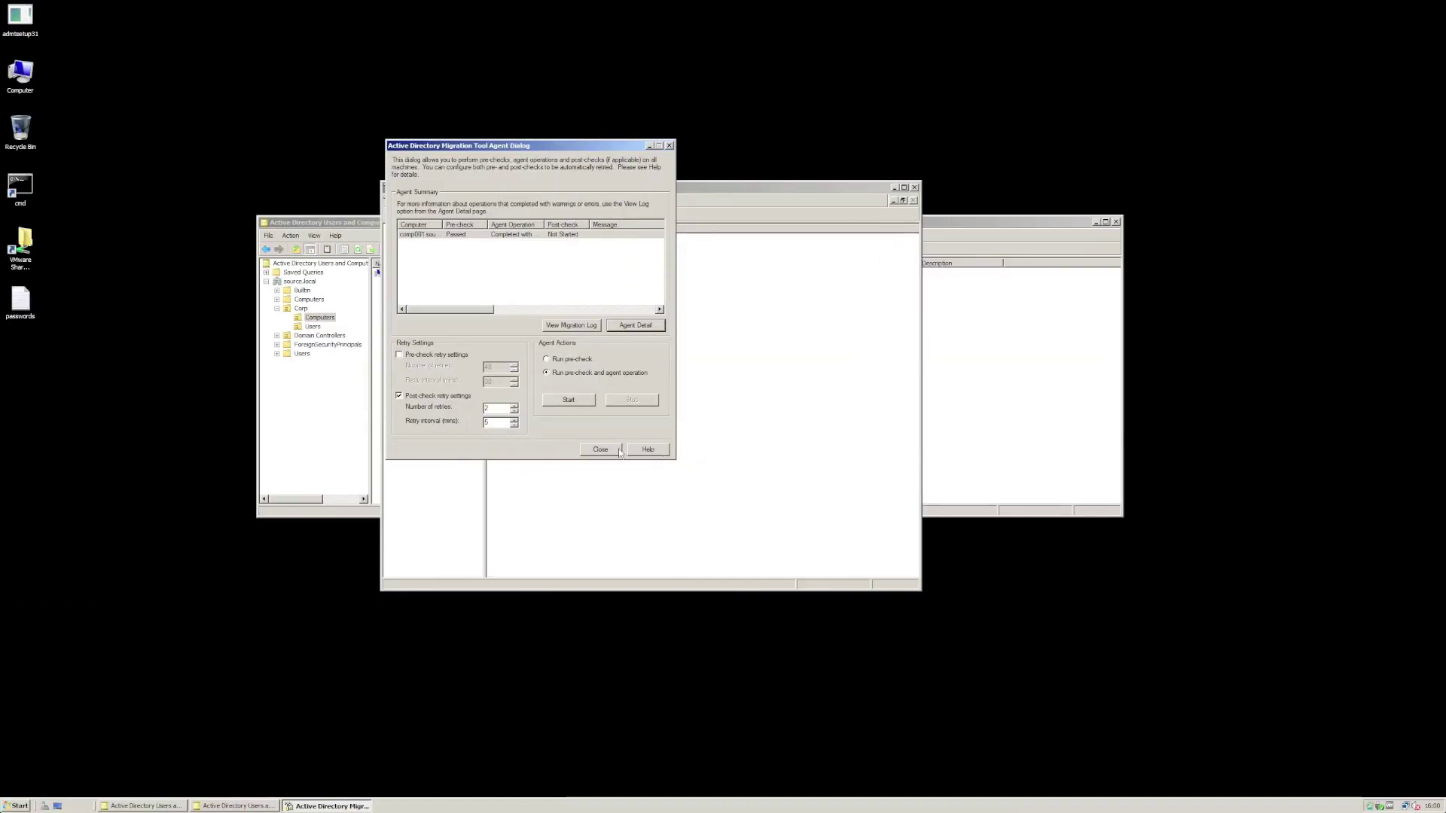
Step: Close the wizard, then verify Comp001 and the migrated user in target.local's Migration OU
left_click(618, 449)
left_click(600, 396)
left_click(1047, 361)
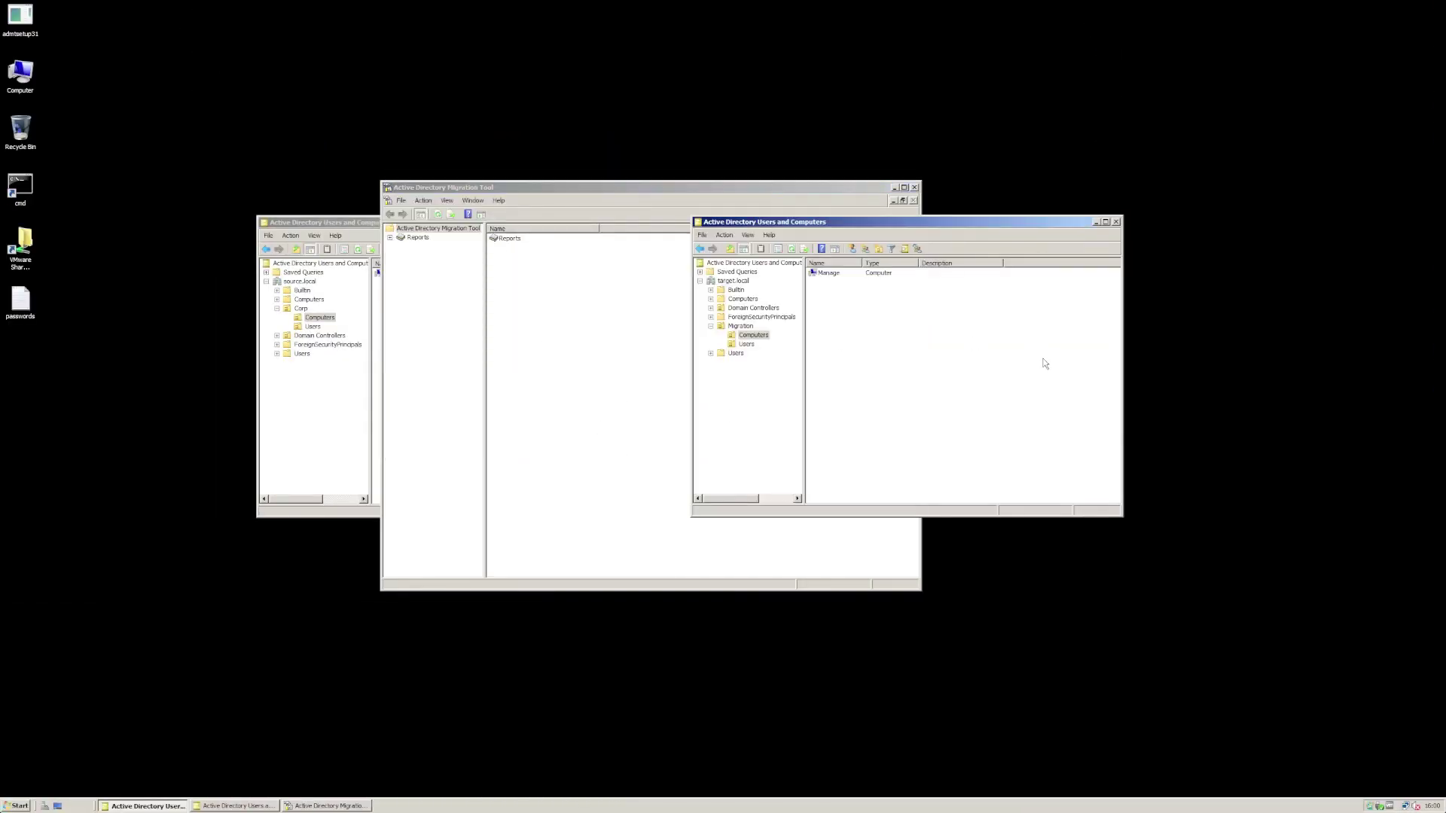
key("F5")
left_click(836, 276)
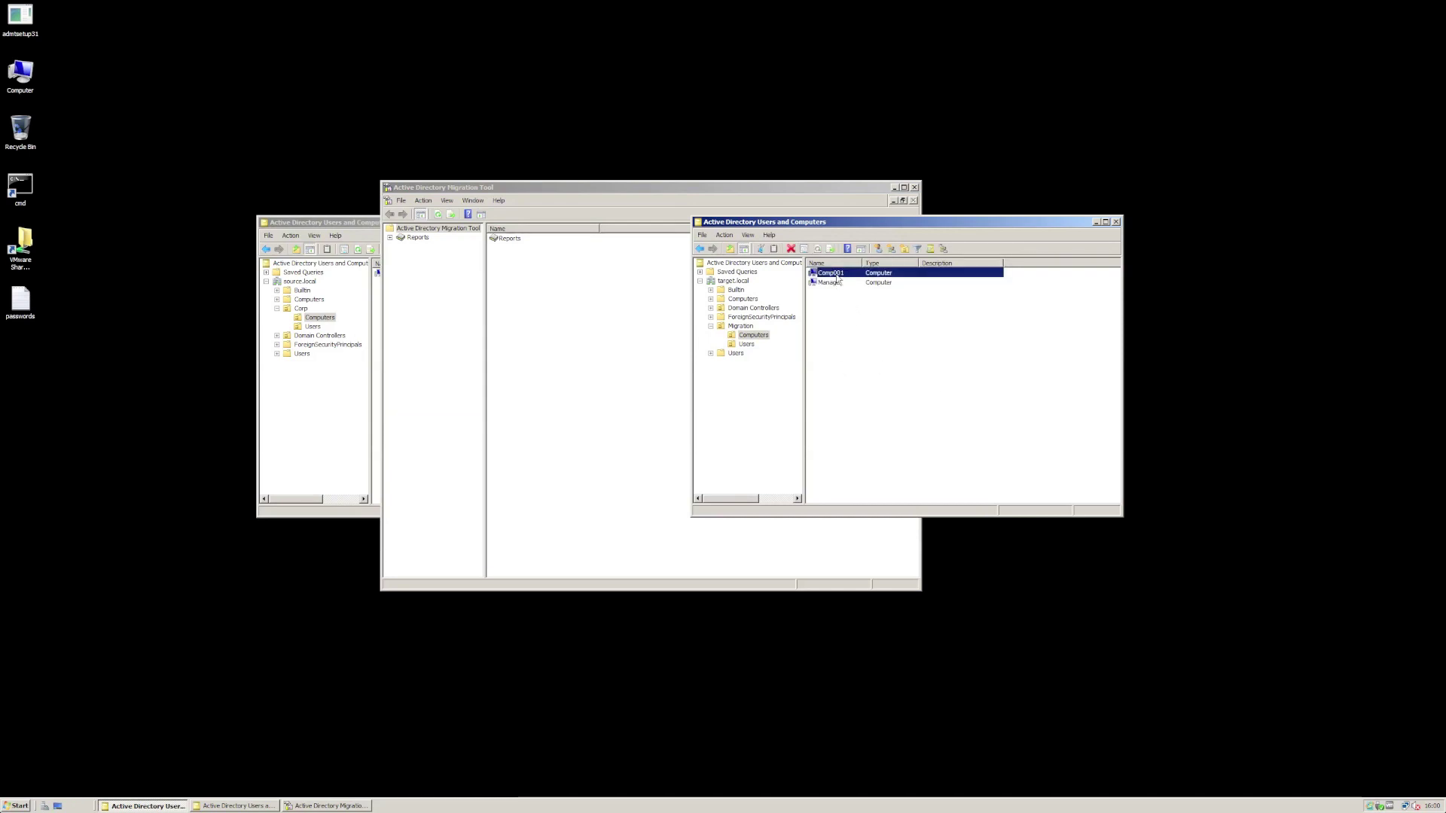
left_click(746, 344)
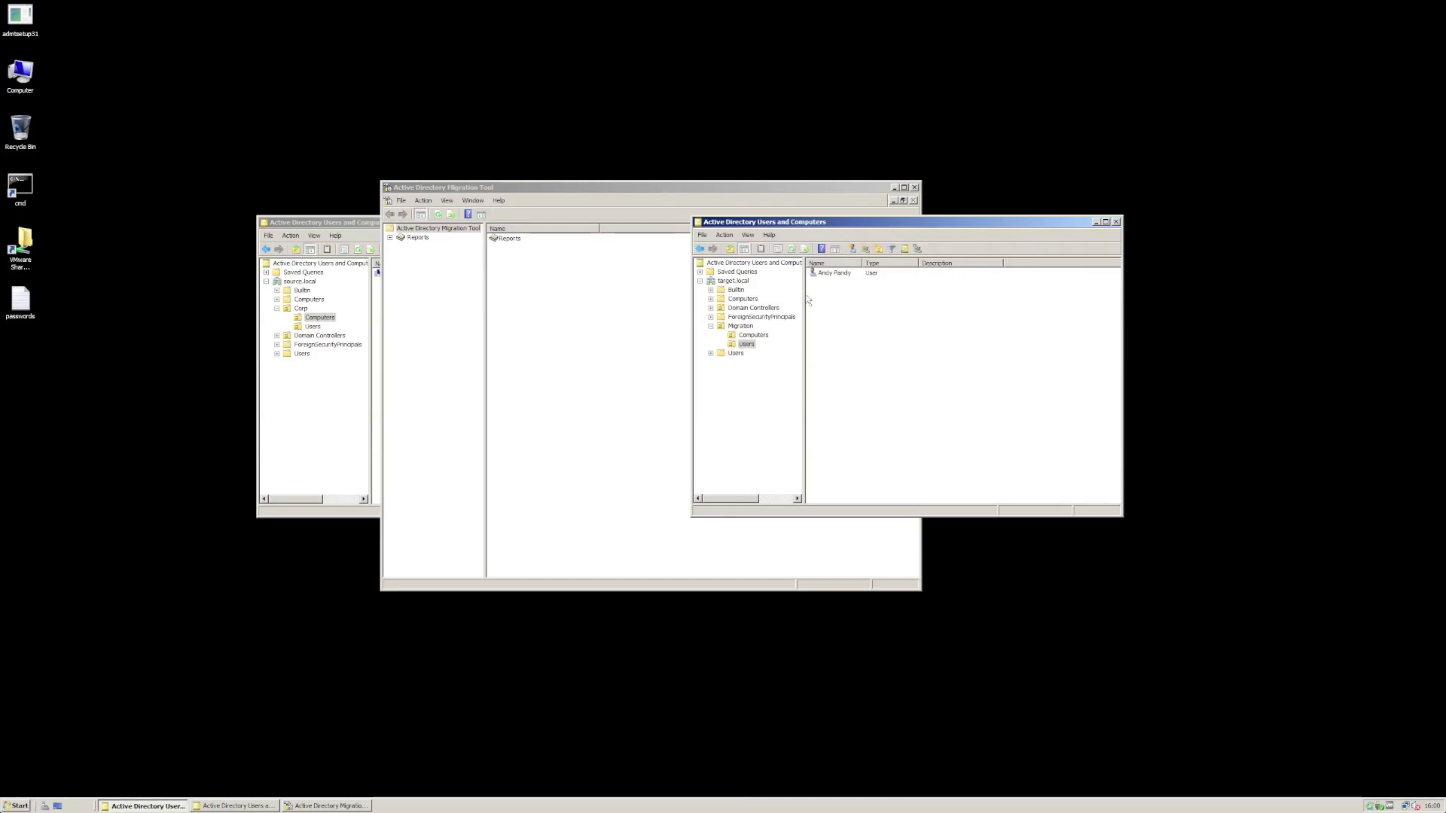
left_click(826, 278)
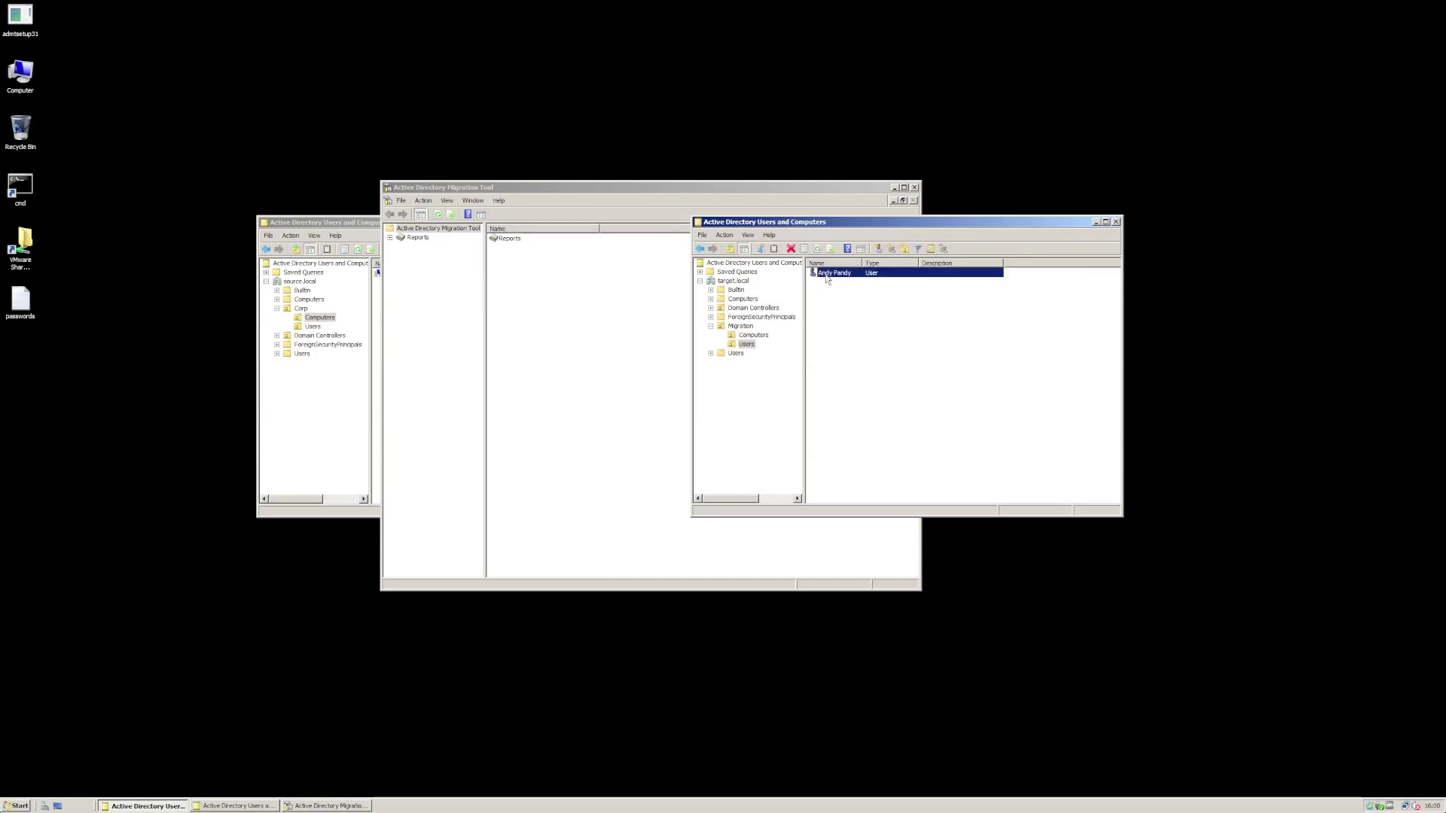